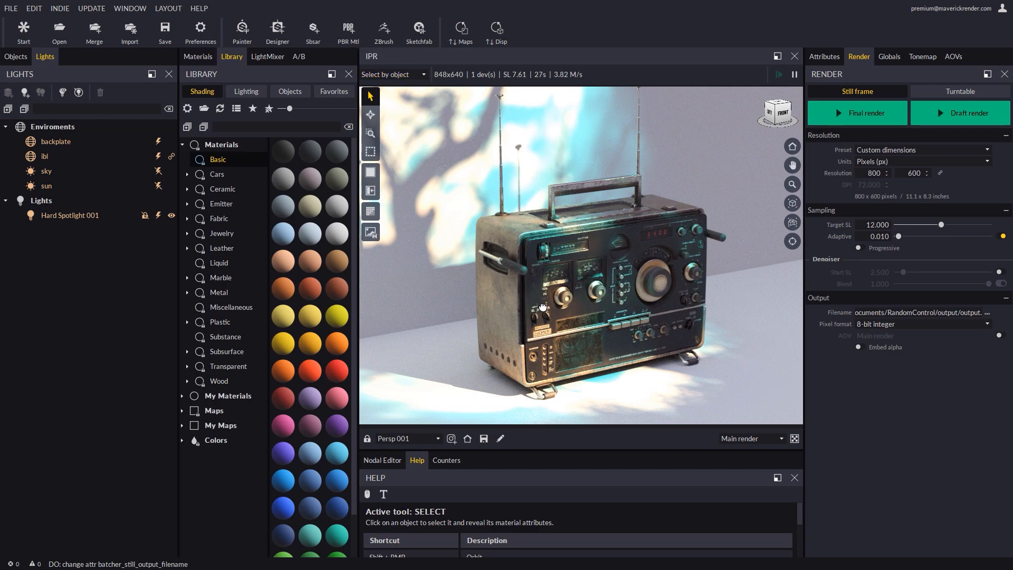
# Orbit and pan the camera around the radio in the interactive render view.
pyautogui.keyDown('alt'); pyautogui.moveTo(543, 307); pyautogui.dragTo(589, 259); pyautogui.keyUp('alt')
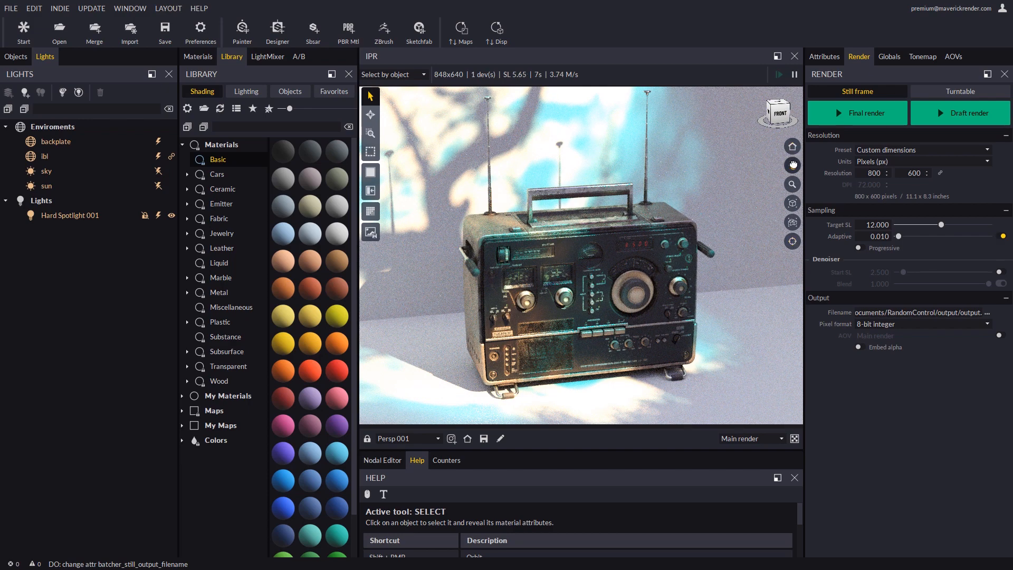
pyautogui.click(791, 106)
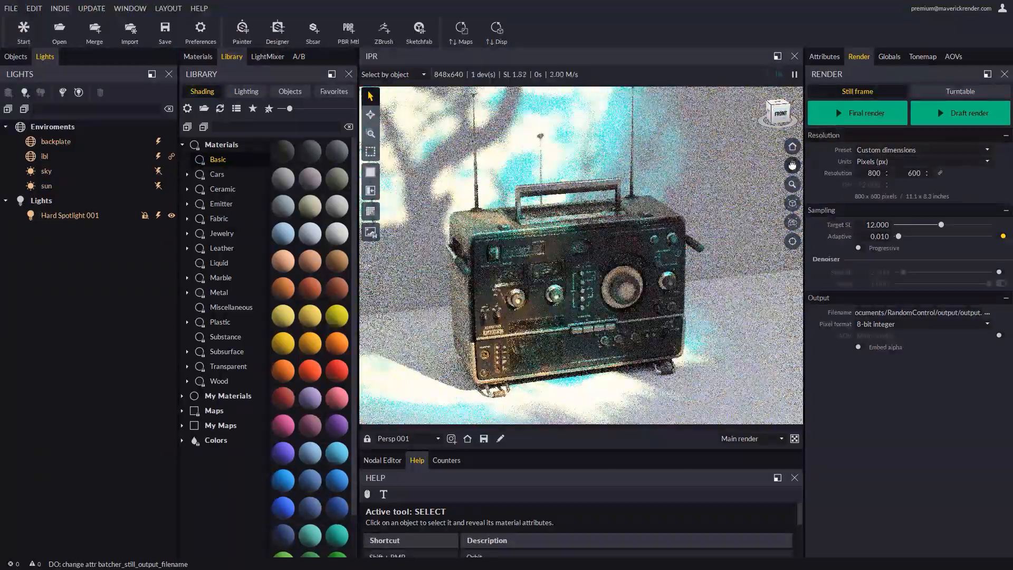
pyautogui.moveTo(793, 165); pyautogui.dragTo(791, 196)
pyautogui.click(796, 205)
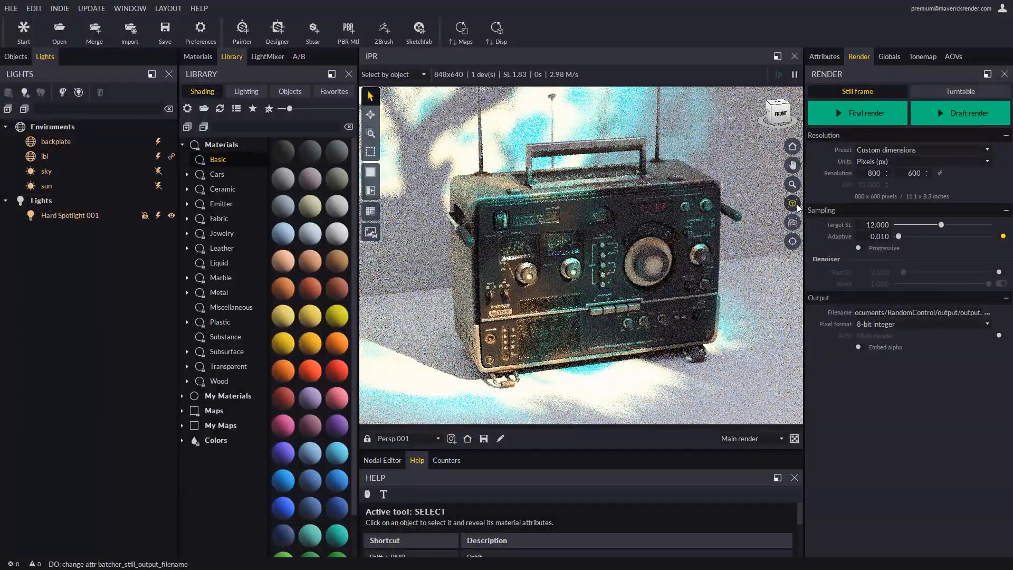
pyautogui.moveTo(630, 225); pyautogui.dragTo(631, 250, button='middle')
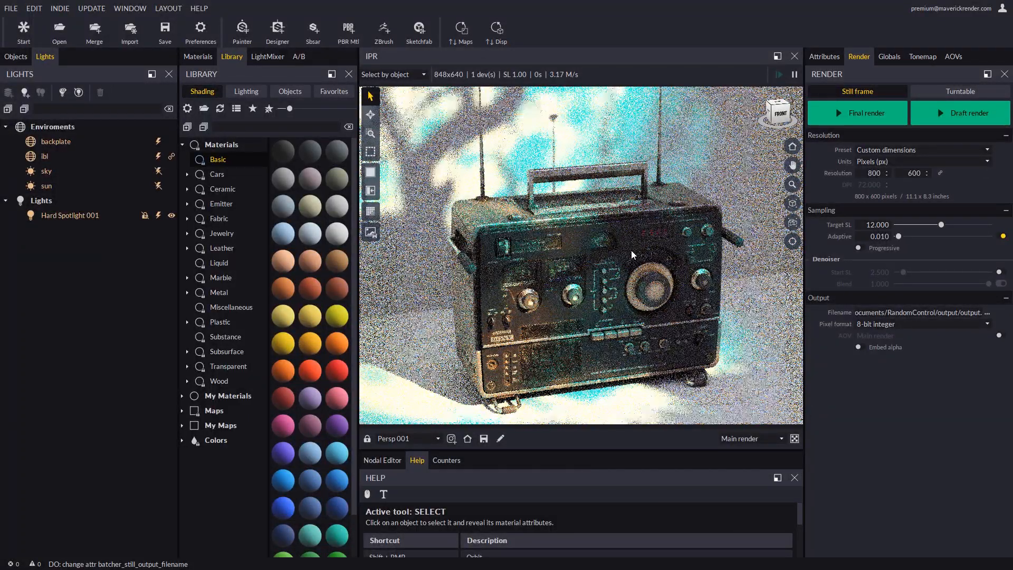
# Open the start screen and close it again.
pyautogui.click(24, 32)
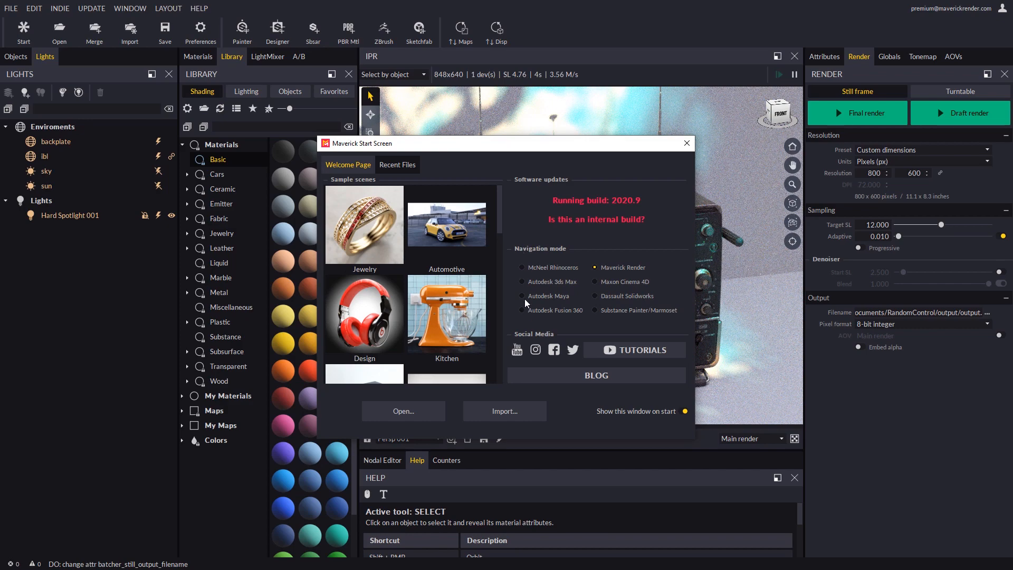
pyautogui.click(687, 143)
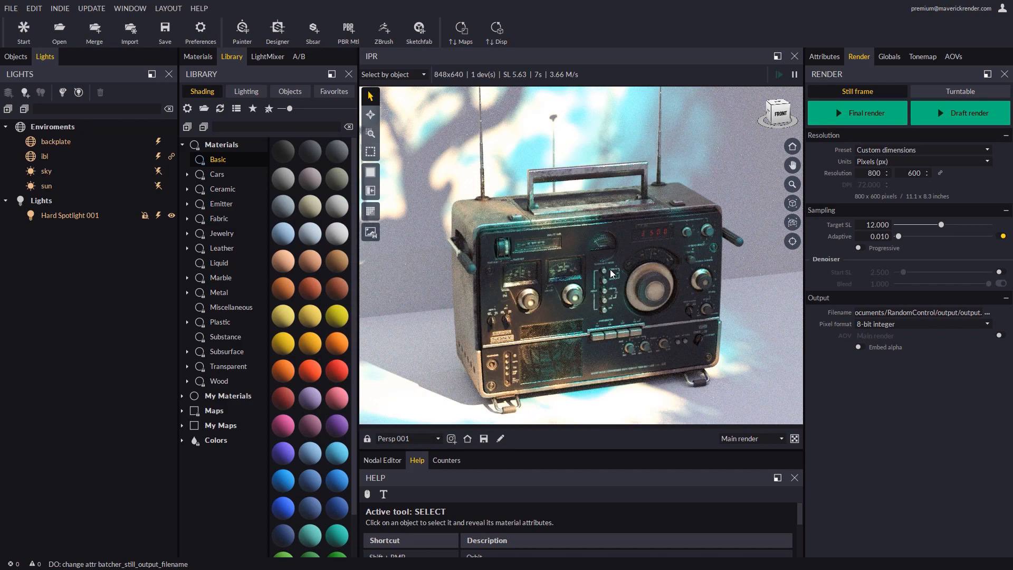
# Zoom out the view and switch the viewport layout to Layout 2h.
pyautogui.scroll(-1, 612, 278)
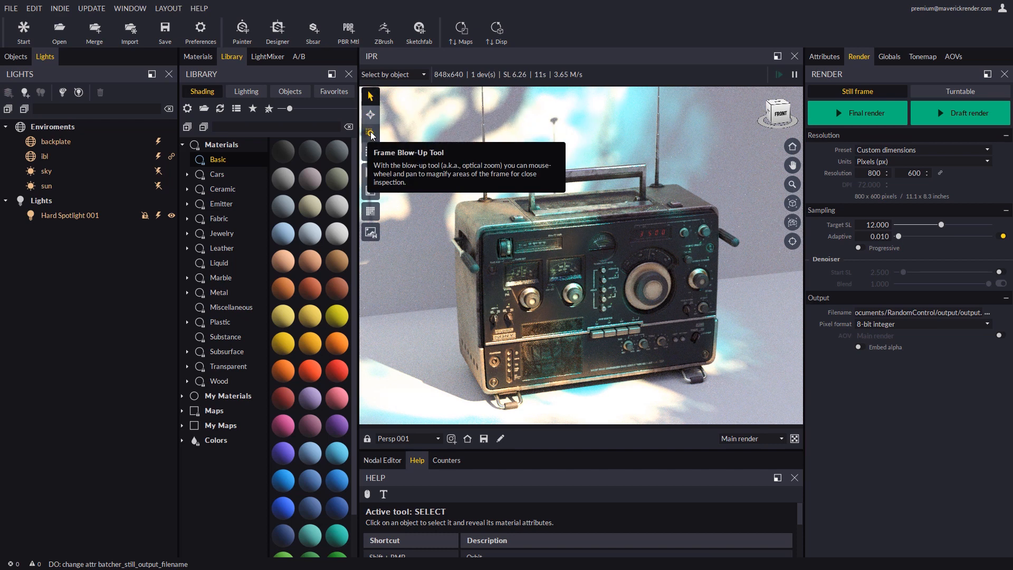
pyautogui.click(371, 172)
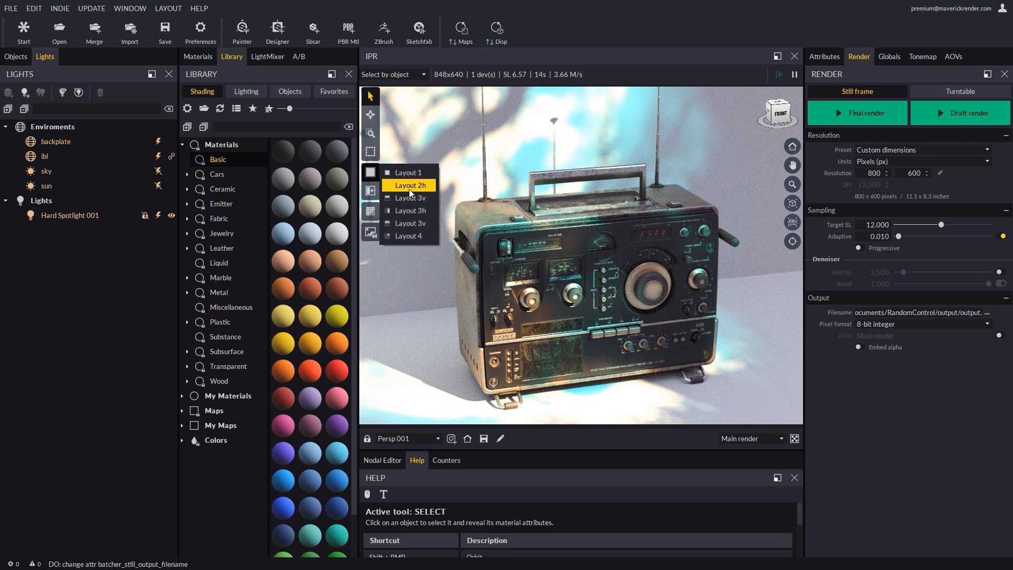
pyautogui.click(410, 185)
pyautogui.click(593, 172)
pyautogui.click(614, 174)
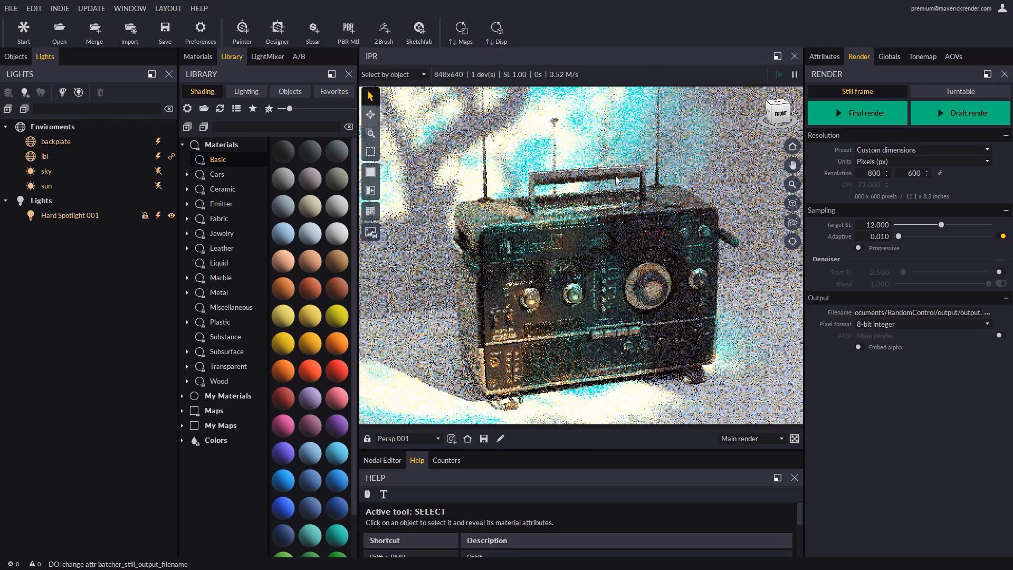
# Preview the radio with a viewport shading override and wireframe mode, then switch the override off.
pyautogui.click(371, 190)
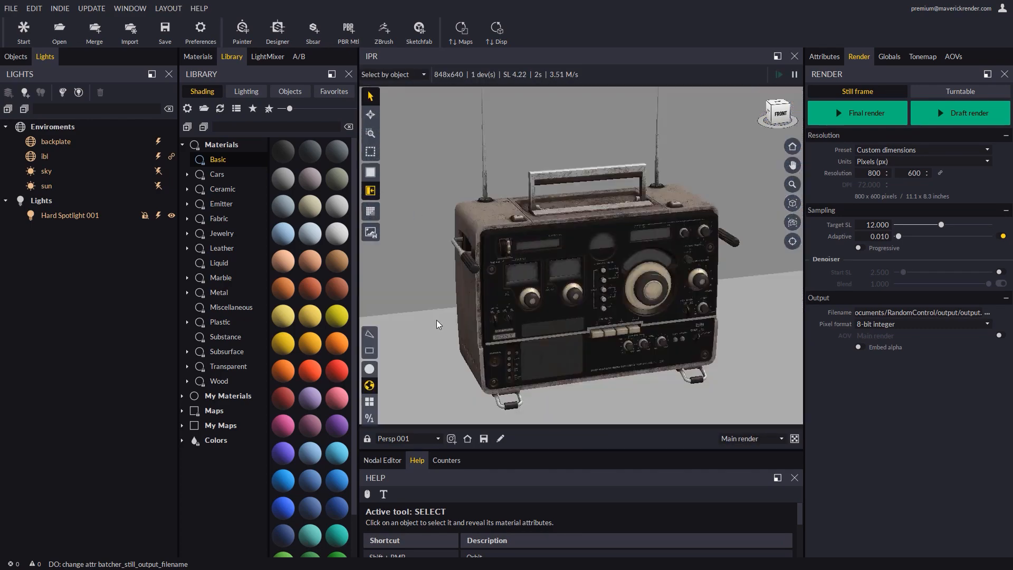
pyautogui.keyDown('shift'); pyautogui.moveTo(626, 304); pyautogui.dragTo(536, 316, button='right'); pyautogui.keyUp('shift')
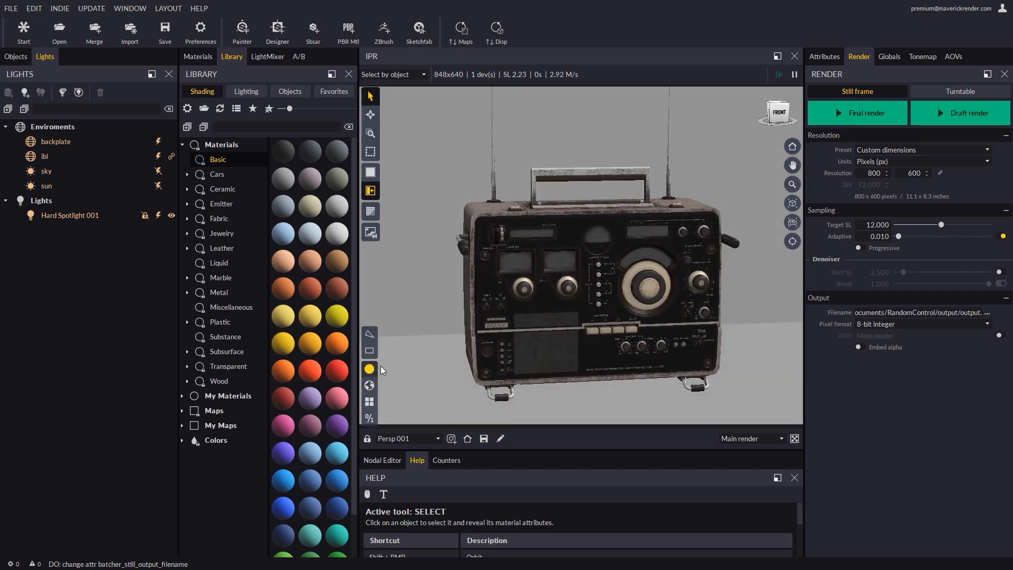
pyautogui.click(370, 369)
pyautogui.keyDown('alt'); pyautogui.moveTo(452, 323); pyautogui.dragTo(407, 368); pyautogui.keyUp('alt')
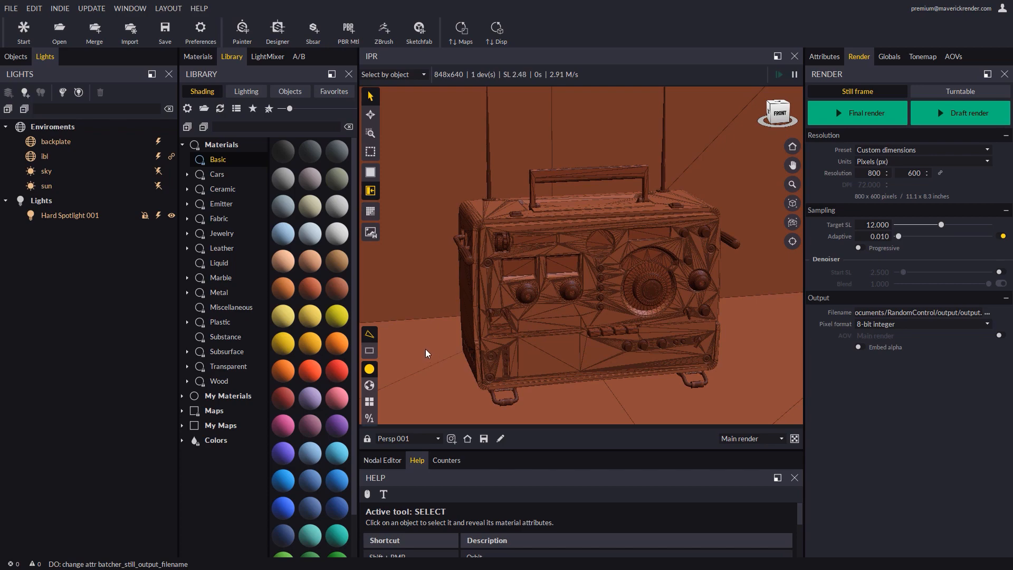
pyautogui.click(370, 191)
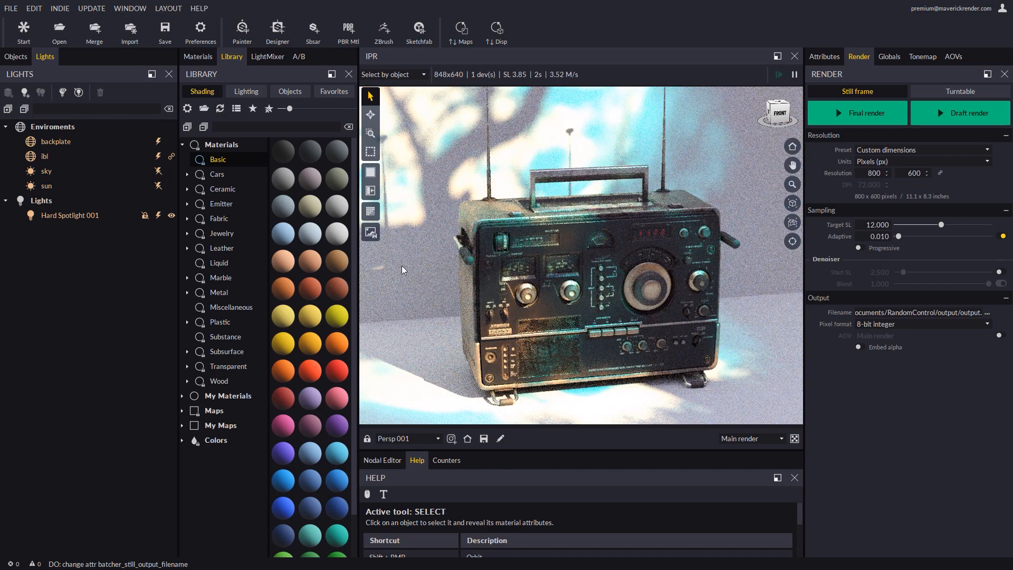
# Enable the IPR denoise preview and orbit the camera to a straight-on front view of the radio.
pyautogui.click(371, 211)
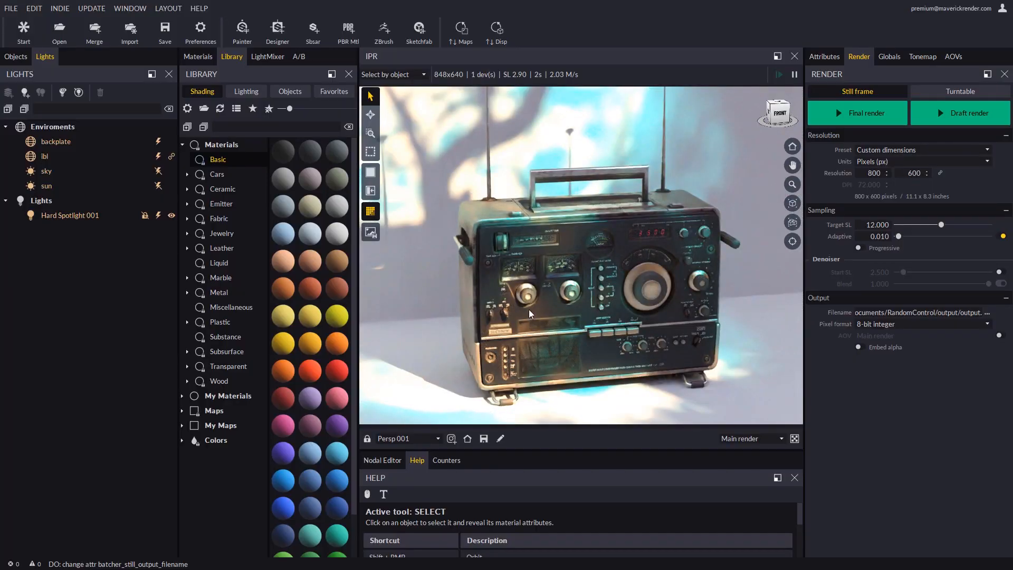
pyautogui.moveTo(528, 309)
pyautogui.keyDown('shift'); pyautogui.mouseDown(button='right')
pyautogui.moveTo(422, 308)
pyautogui.moveTo(561, 319)
pyautogui.moveTo(533, 293)
pyautogui.mouseUp(button='right'); pyautogui.keyUp('shift')
pyautogui.scroll(2, 528, 290)
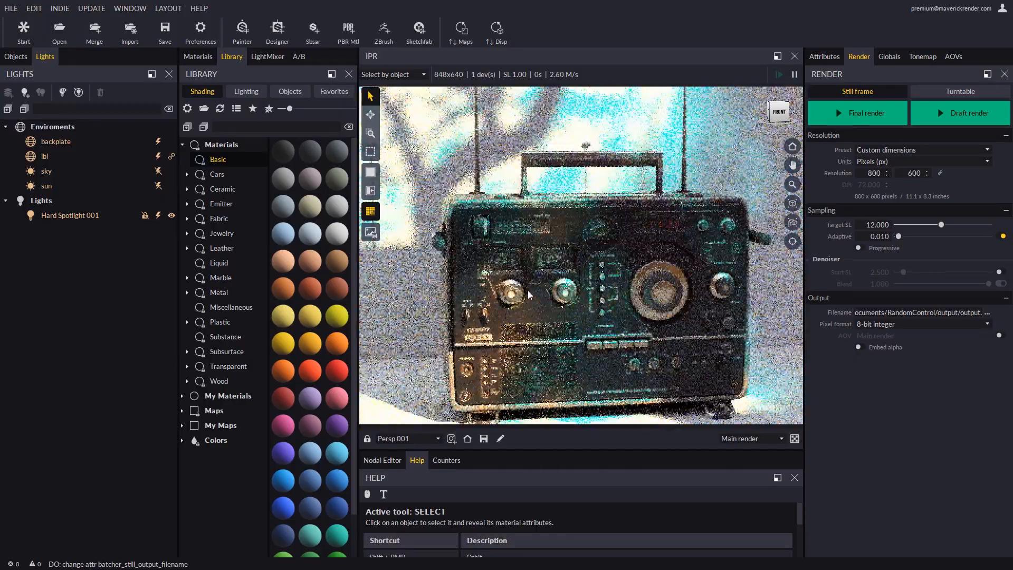
pyautogui.scroll(5, 528, 295)
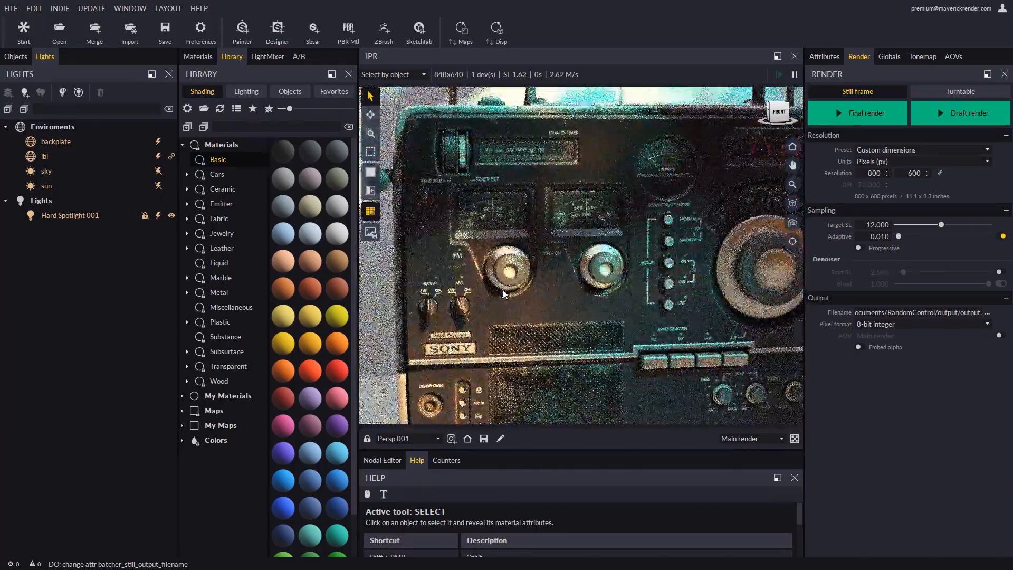
pyautogui.scroll(-5, 506, 294)
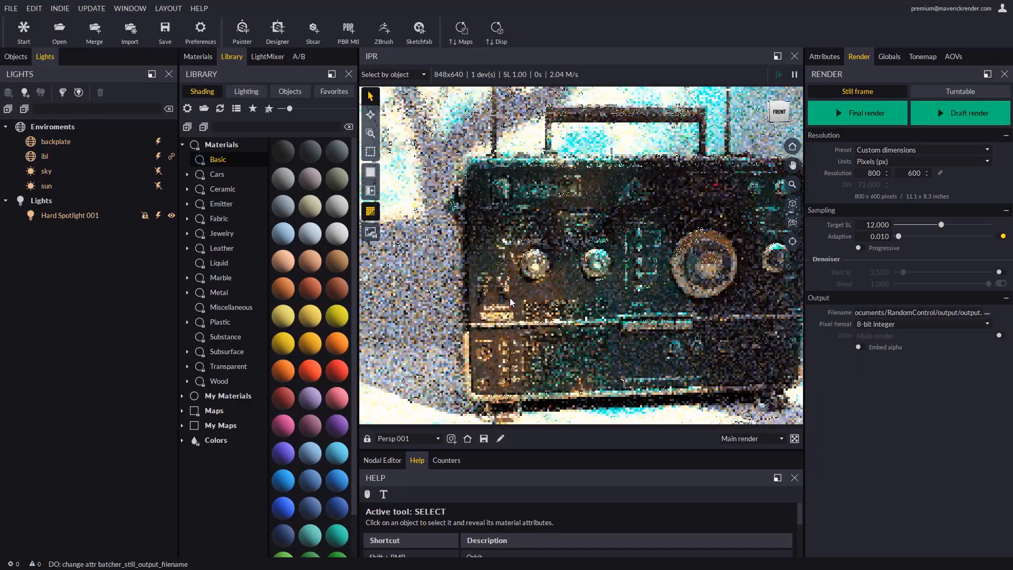
pyautogui.scroll(-1, 509, 297)
pyautogui.keyDown('shift'); pyautogui.moveTo(510, 298); pyautogui.dragTo(466, 291, button='right'); pyautogui.keyUp('shift')
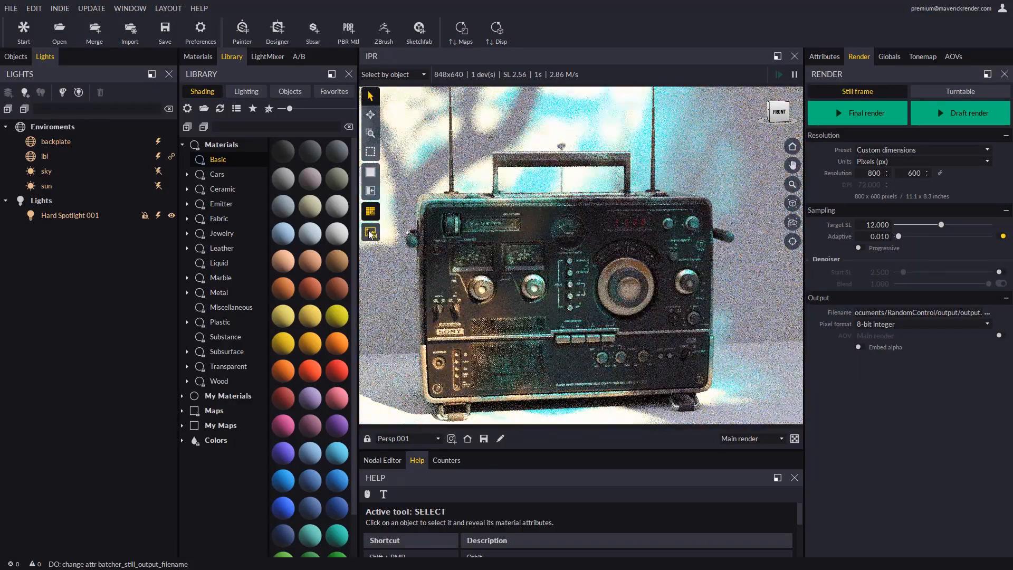
pyautogui.scroll(-1, 558, 258)
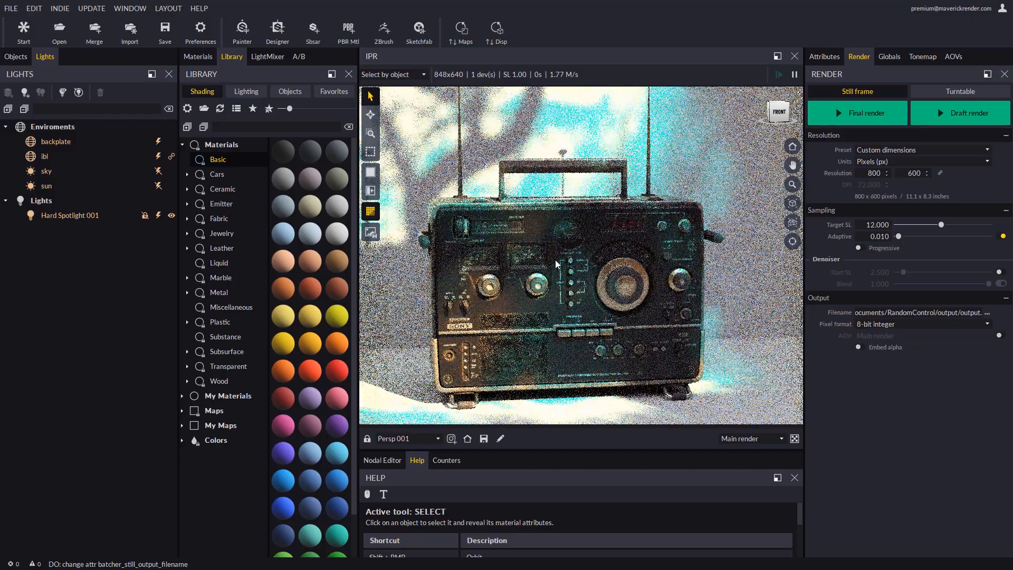
pyautogui.keyDown('alt'); pyautogui.moveTo(555, 259); pyautogui.dragTo(588, 268, button='middle'); pyautogui.keyUp('alt')
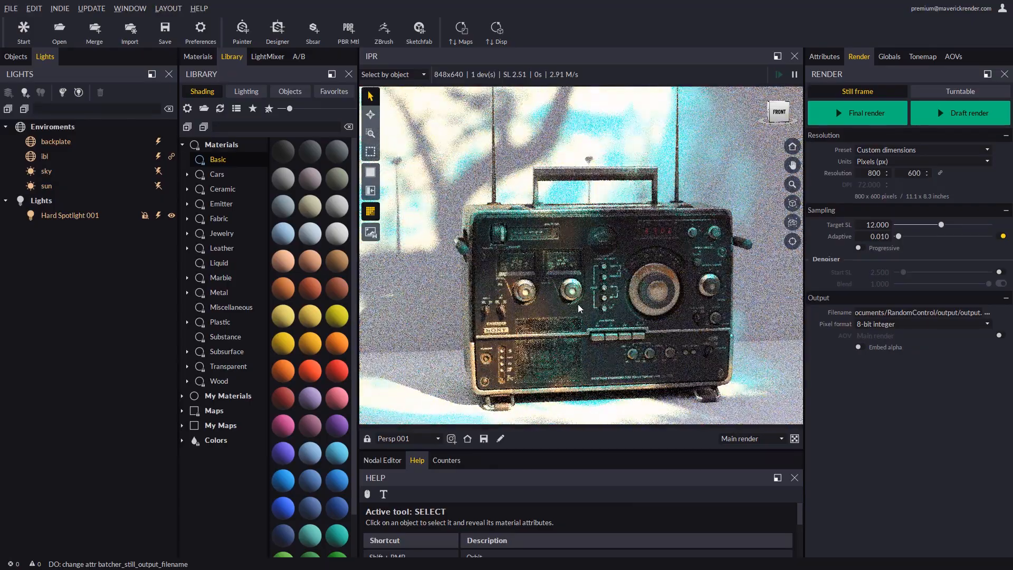
pyautogui.keyDown('alt'); pyautogui.moveTo(578, 304); pyautogui.dragTo(573, 296); pyautogui.keyUp('alt')
pyautogui.moveTo(583, 294); pyautogui.dragTo(570, 301, button='middle')
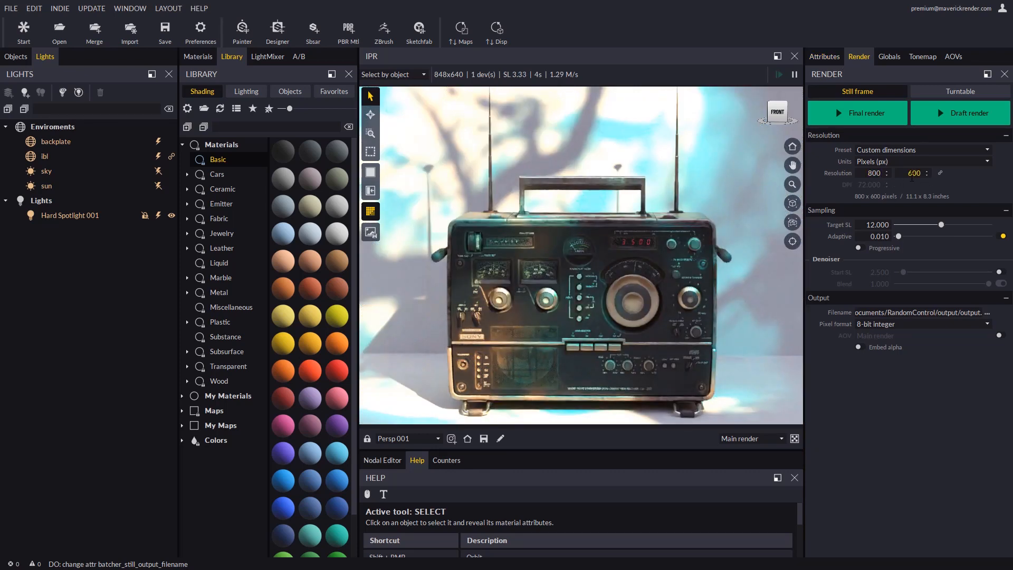
# Switch the resolution units to Centimeters and back to Pixels.
pyautogui.click(855, 163)
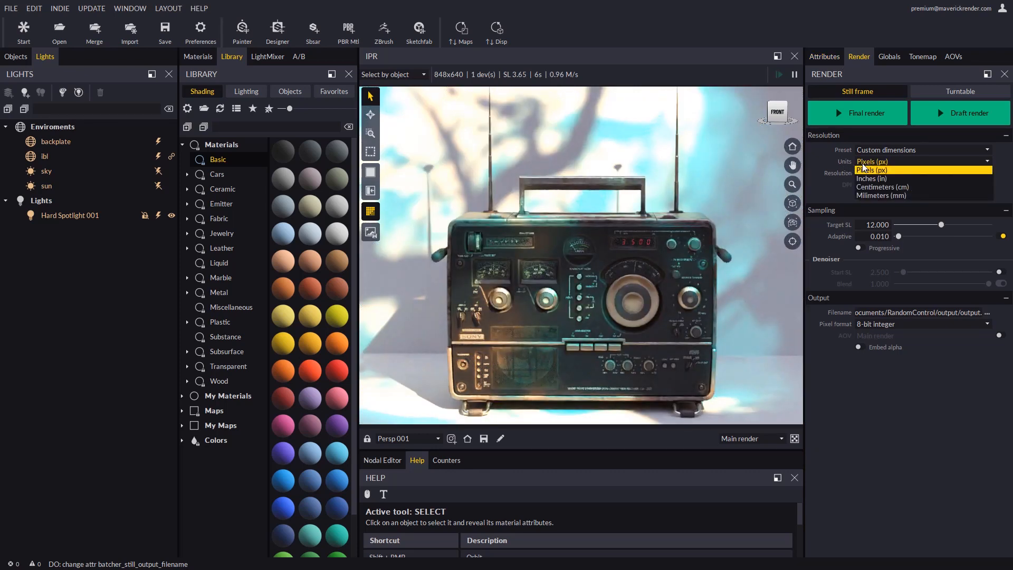
pyautogui.click(879, 187)
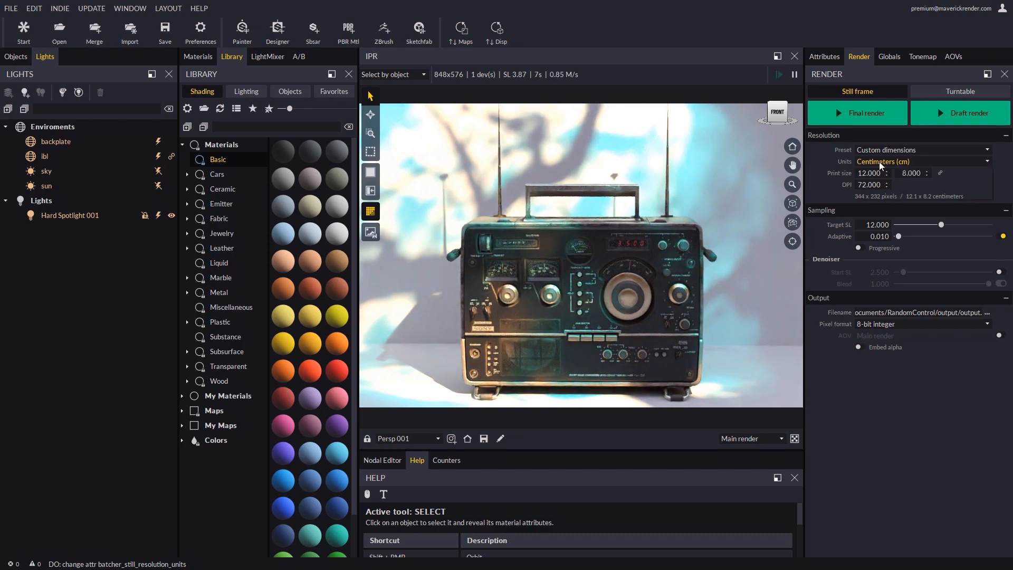
pyautogui.click(879, 162)
pyautogui.click(872, 172)
# Set the render resolution height to 800 pixels.
pyautogui.doubleClick(915, 173)
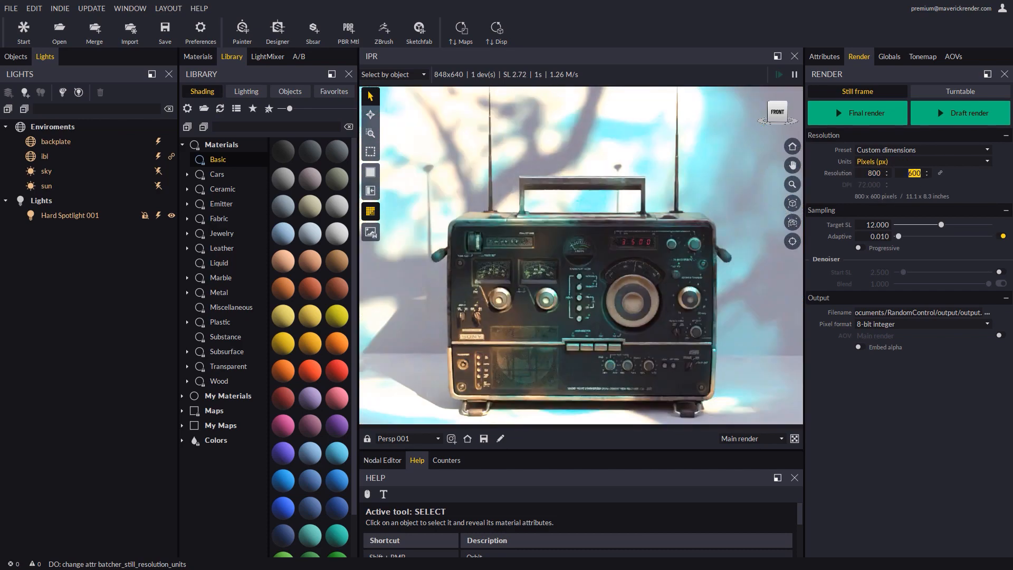
pyautogui.write('800')
pyautogui.press('Return')
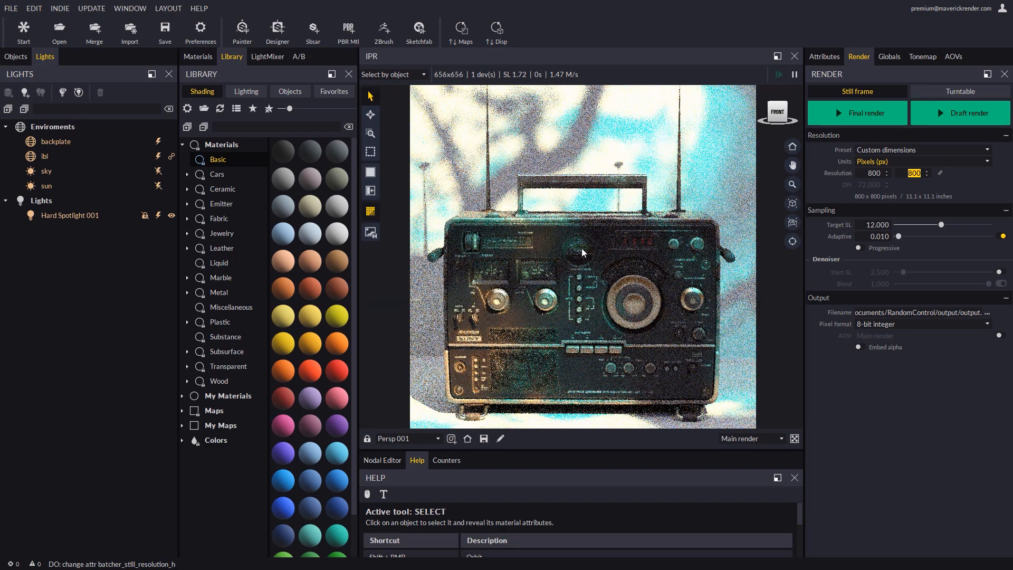
# Toggle the IPR Keep aspect option in the global settings, keeping aspect from Still frame.
pyautogui.click(891, 56)
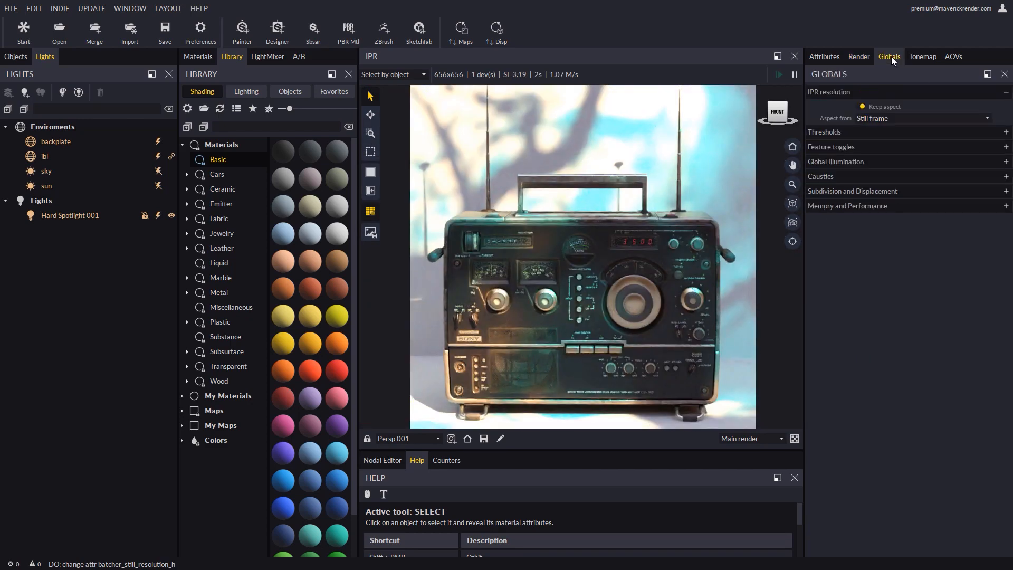
pyautogui.click(860, 106)
pyautogui.click(861, 108)
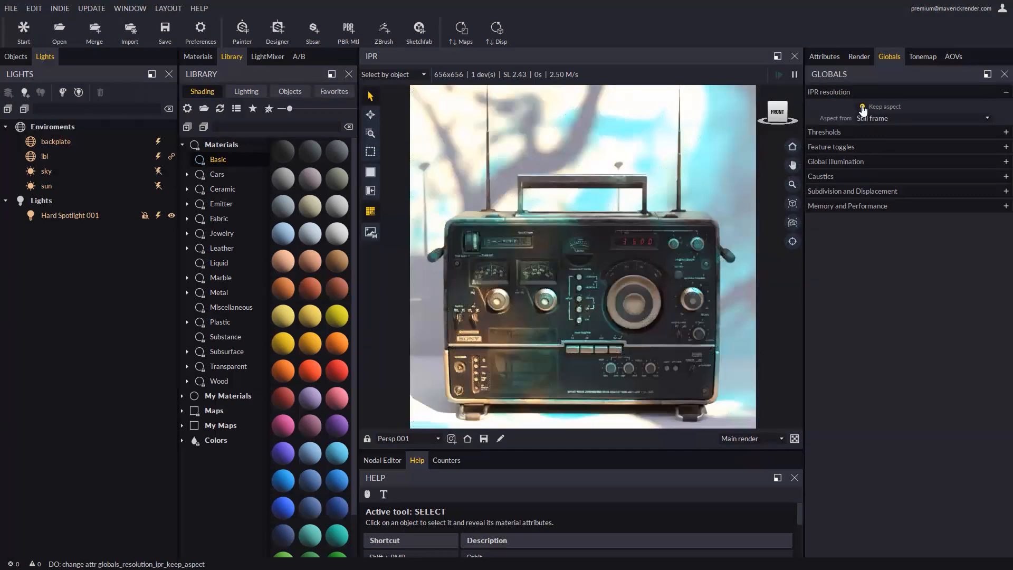
pyautogui.click(884, 118)
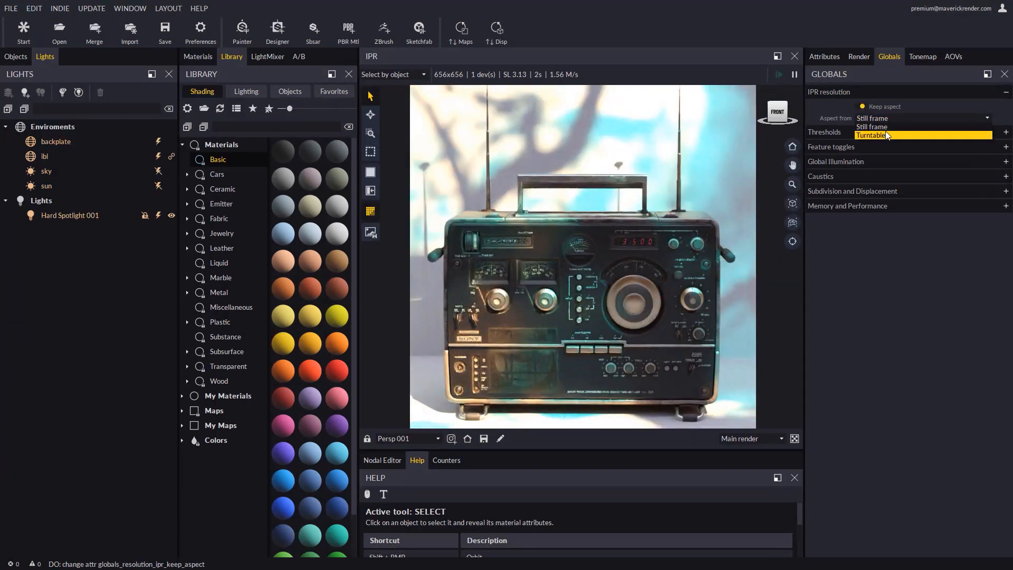
pyautogui.click(851, 108)
pyautogui.click(859, 57)
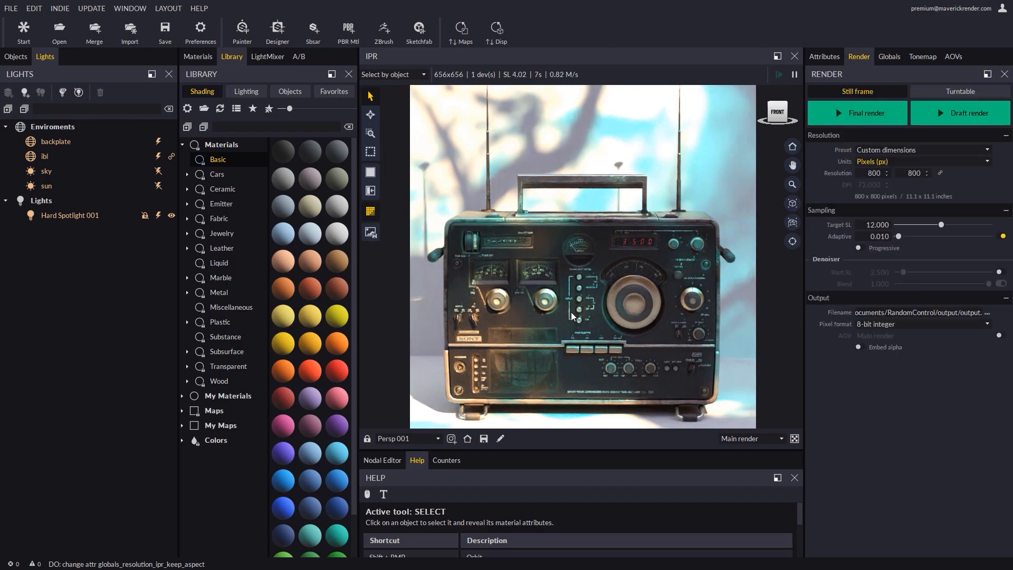
# Link width and height and set the render resolution to 2048 pixels.
pyautogui.scroll(-3, 571, 312)
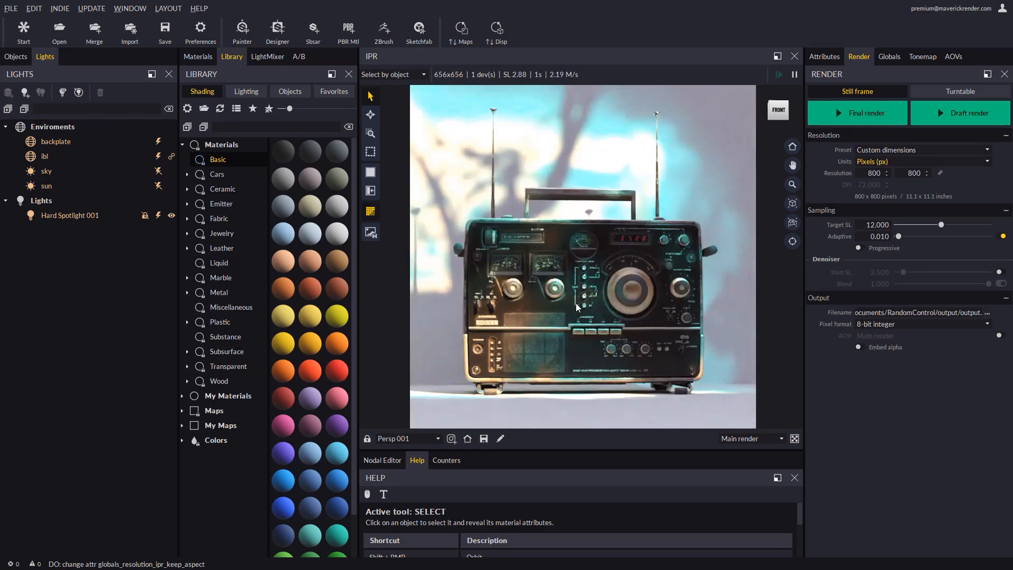
pyautogui.moveTo(575, 303); pyautogui.dragTo(579, 305, button='middle')
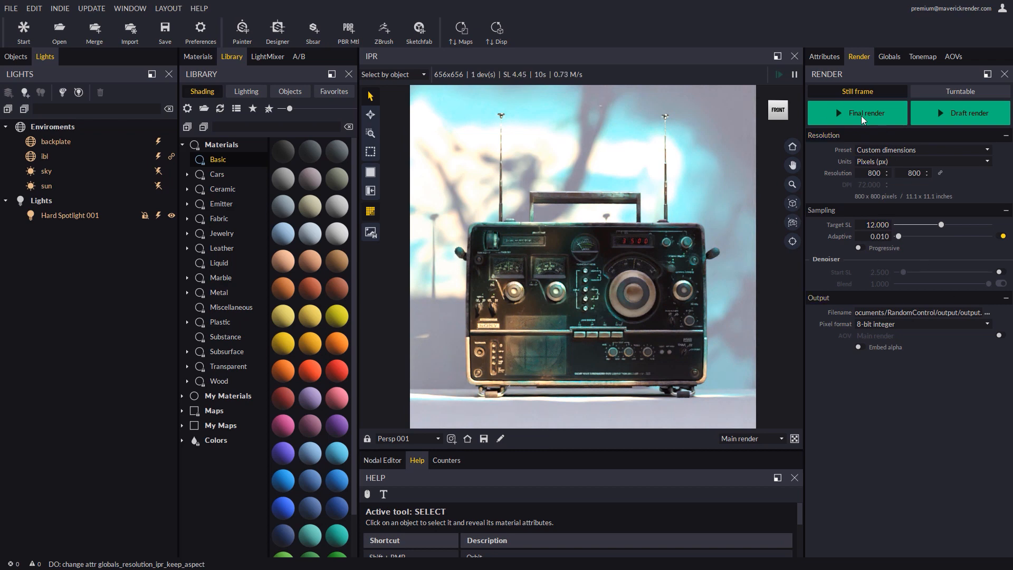
pyautogui.click(940, 173)
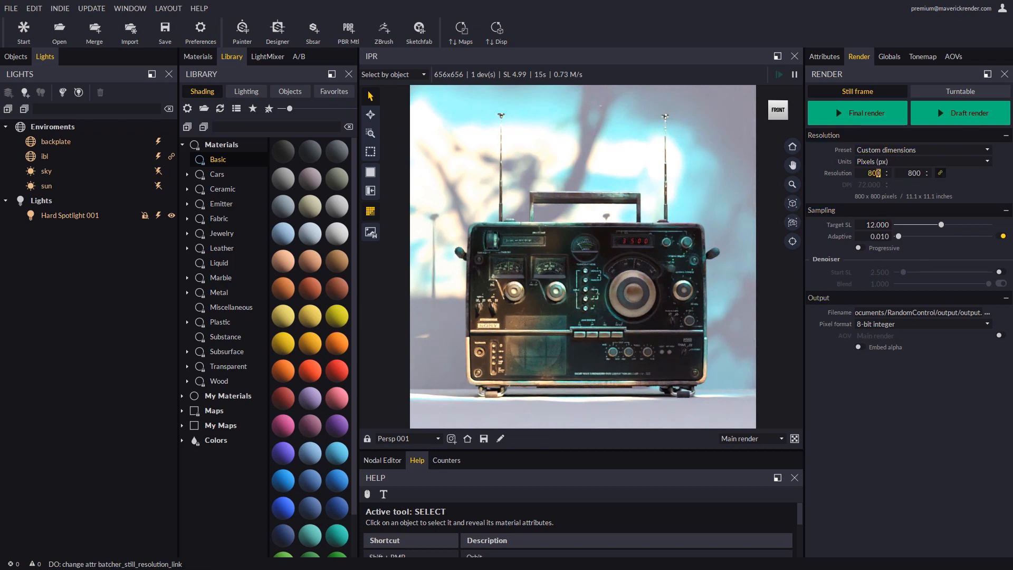
pyautogui.write('2048')
pyautogui.press('Return')
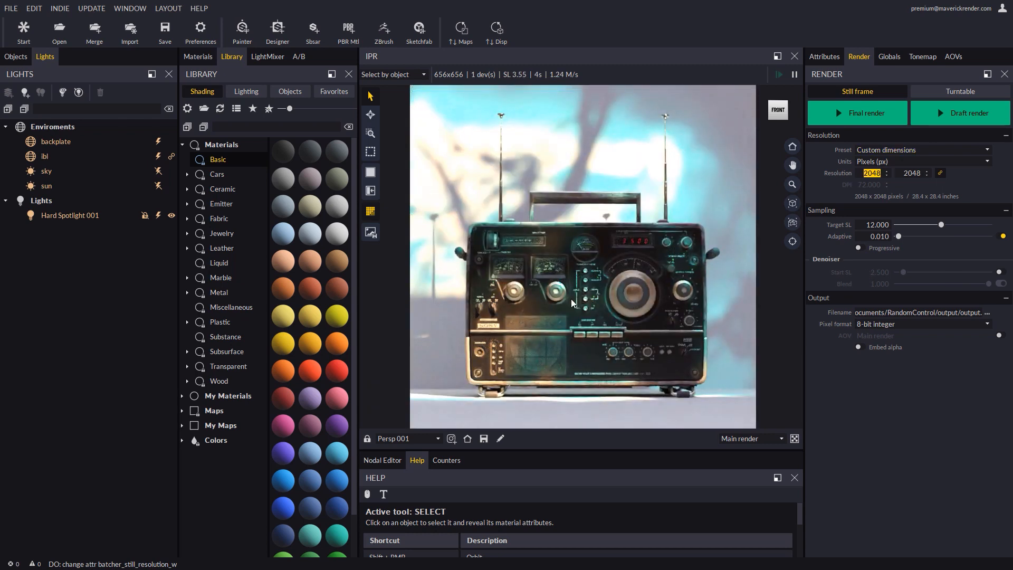
# Enable the denoiser and set the output file to Radio.png in PNG format in the output folder.
pyautogui.click(1001, 283)
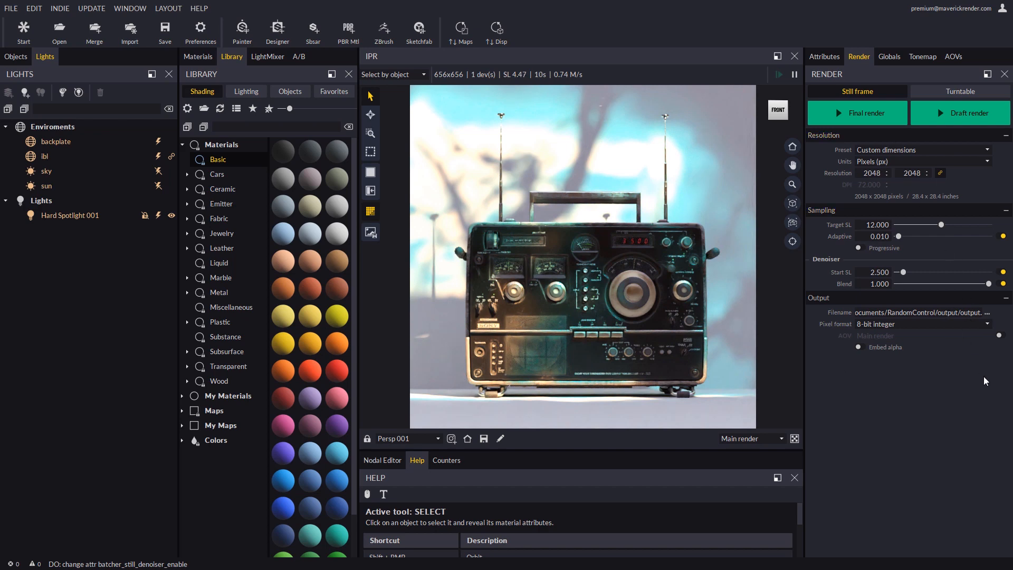
pyautogui.click(986, 314)
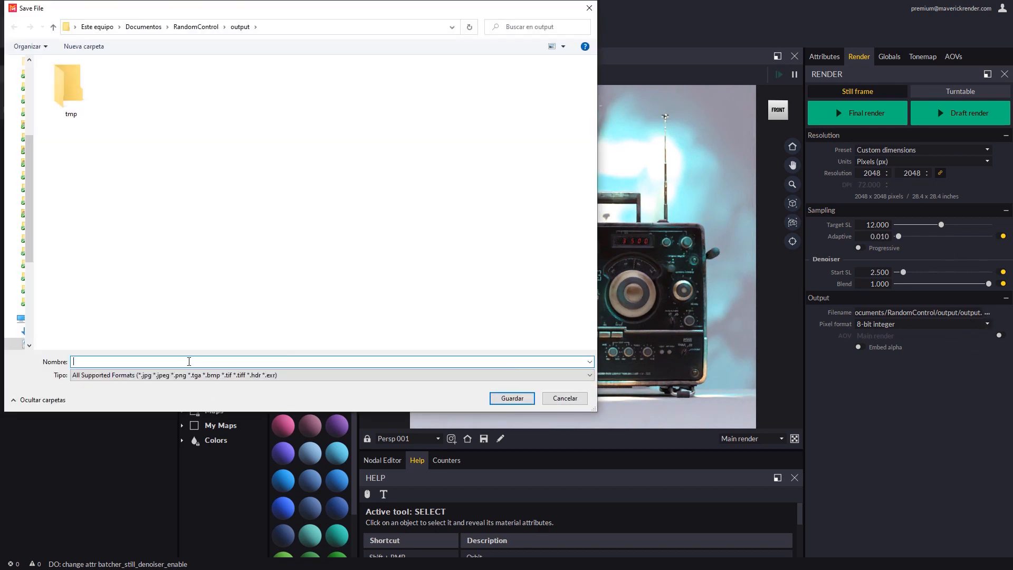
pyautogui.click(210, 375)
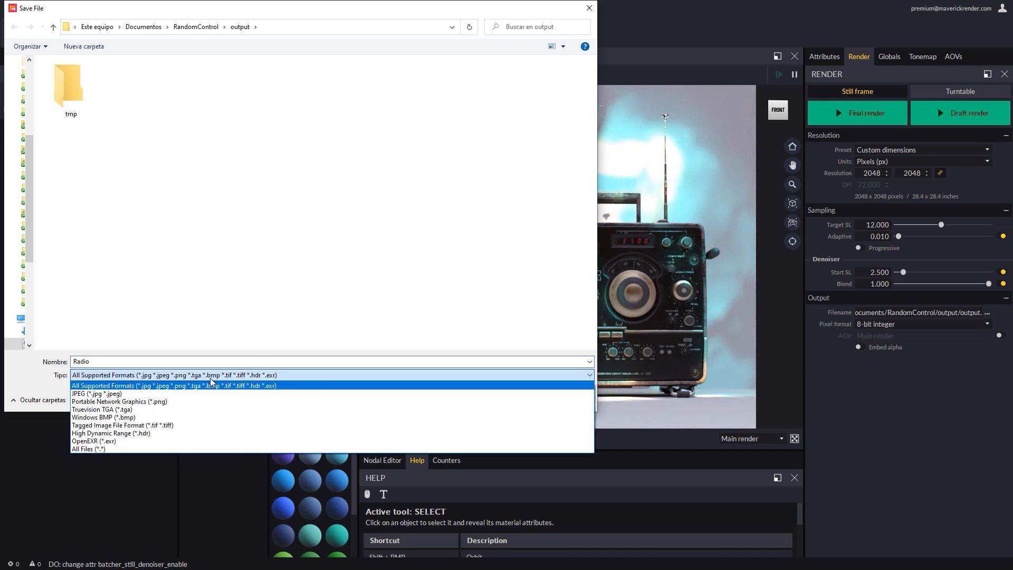
pyautogui.click(165, 402)
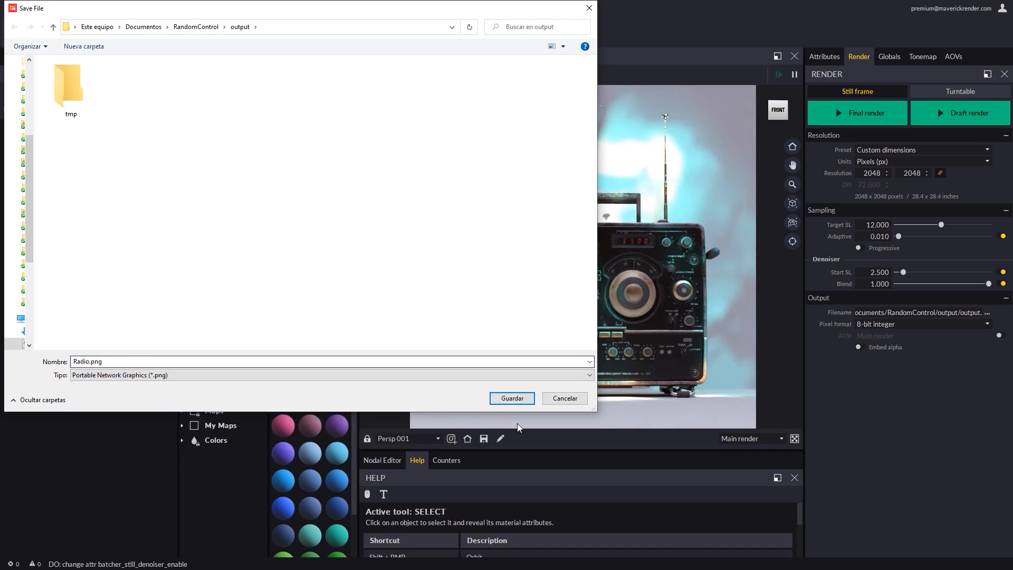
pyautogui.click(511, 402)
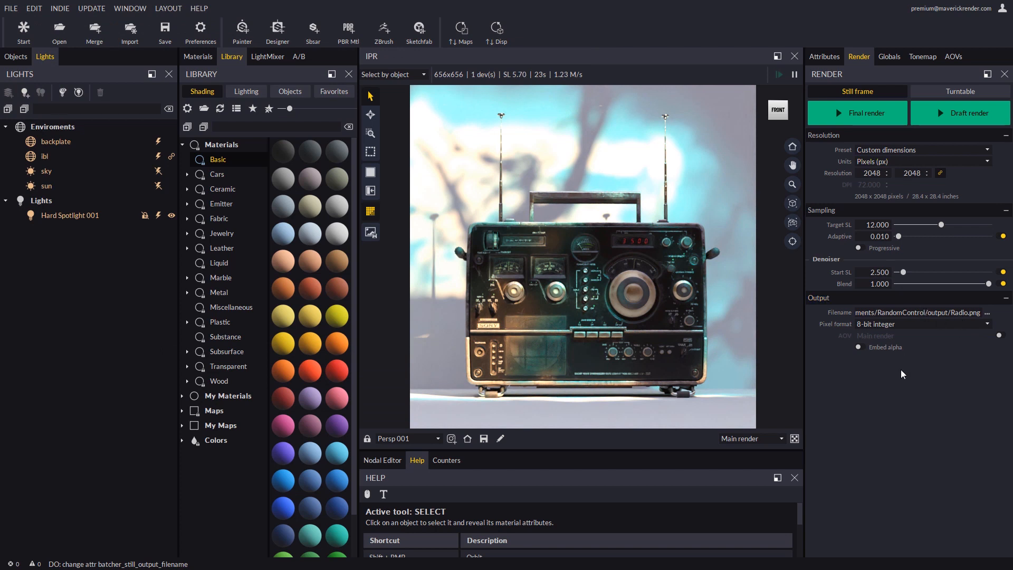
# Run a draft render, open the saved output file to check it, and close the render window.
pyautogui.click(961, 116)
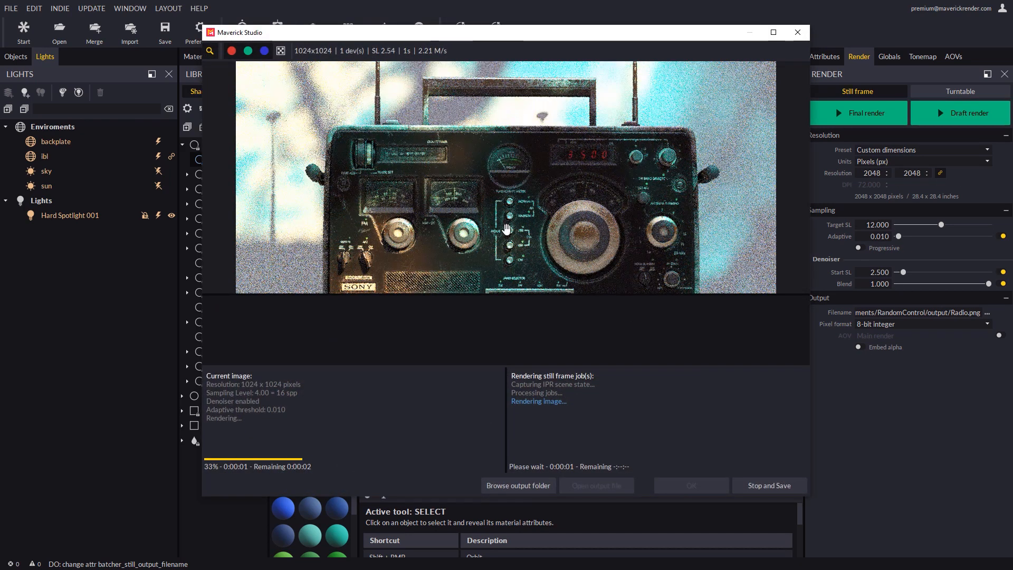
pyautogui.scroll(-5, 505, 230)
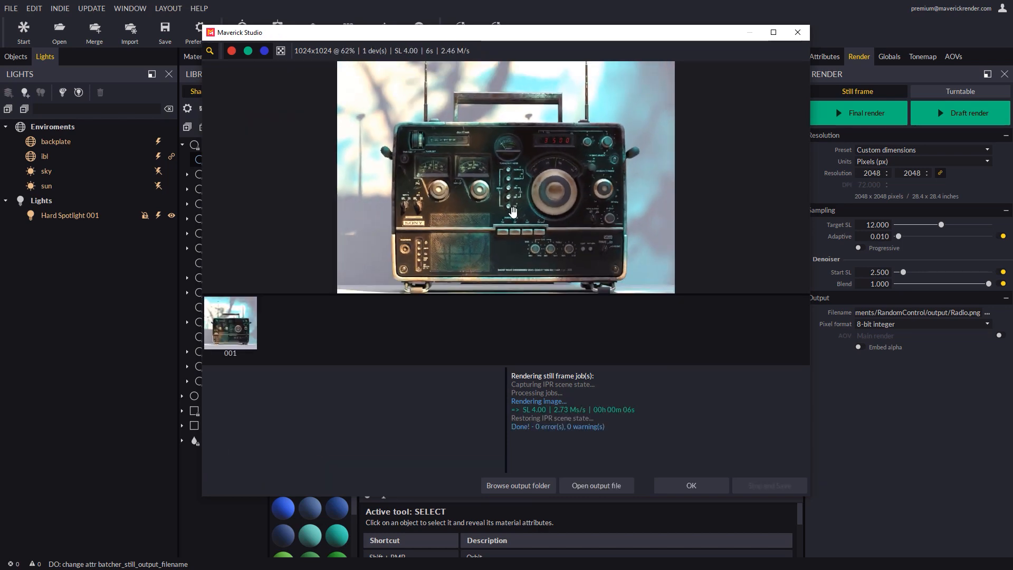
pyautogui.click(613, 485)
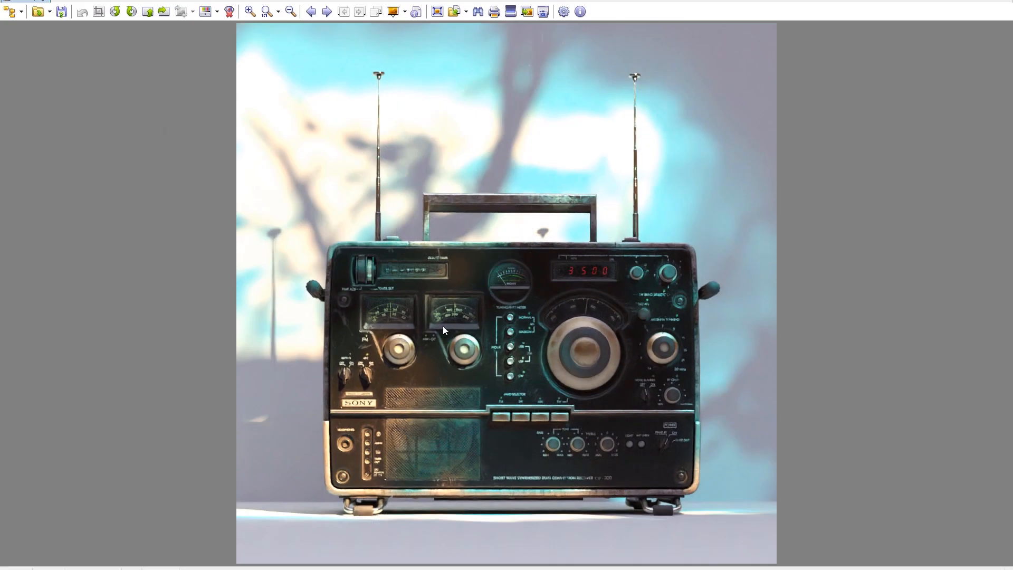
pyautogui.press('Escape')
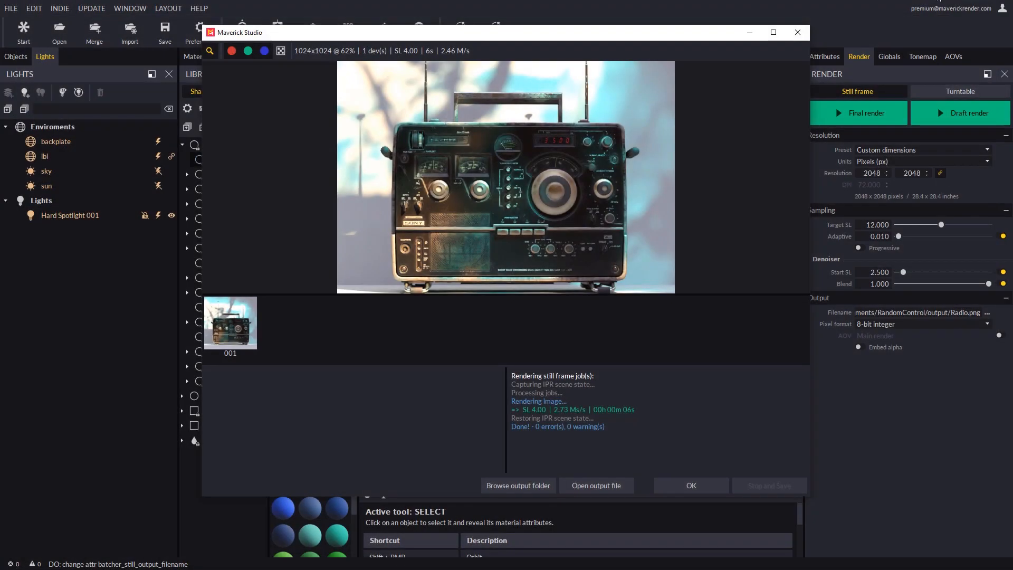
pyautogui.click(673, 482)
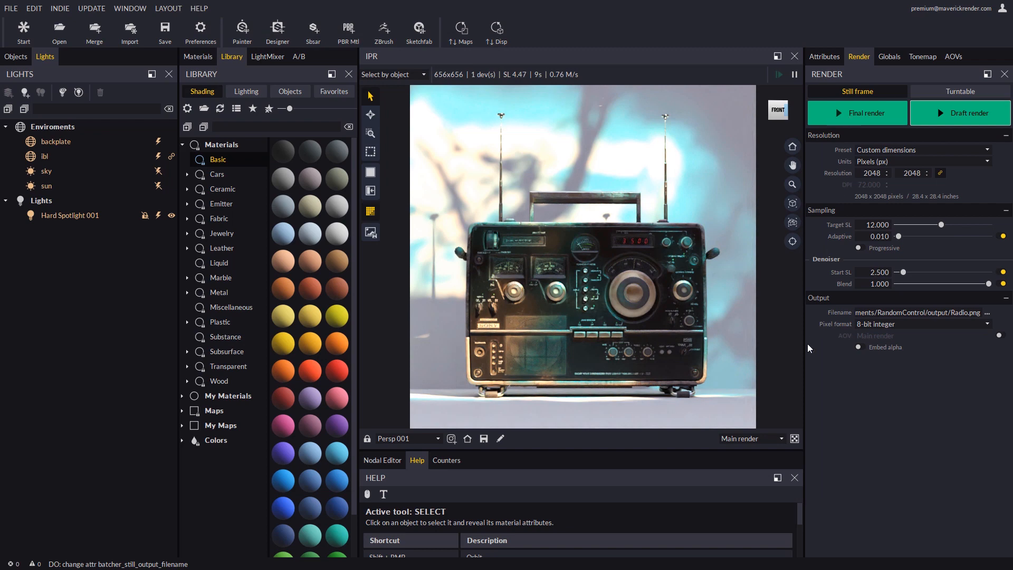
# Start the final render and zoom and pan around the progressing image in the render window.
pyautogui.click(869, 118)
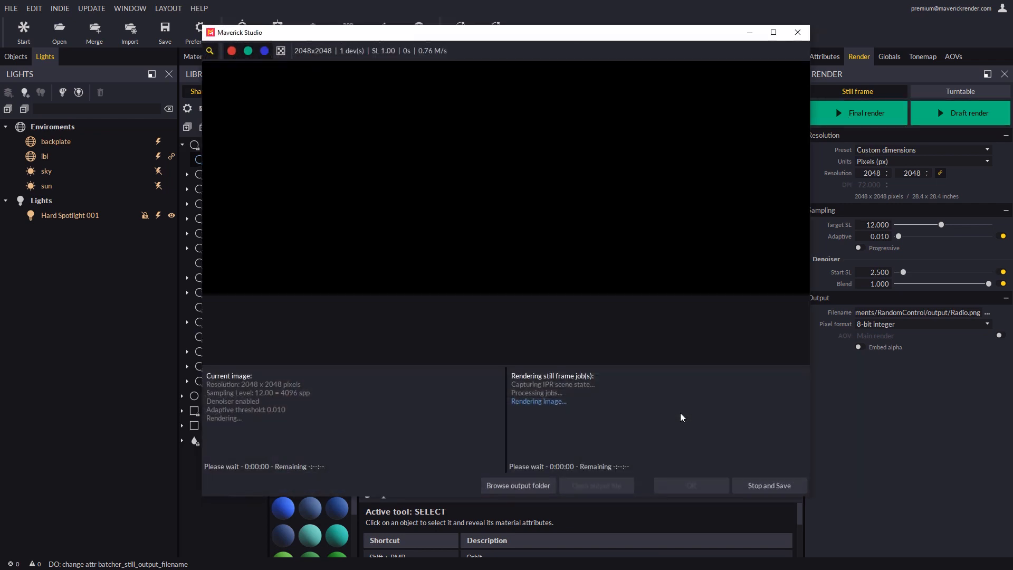
pyautogui.scroll(-5, 508, 176)
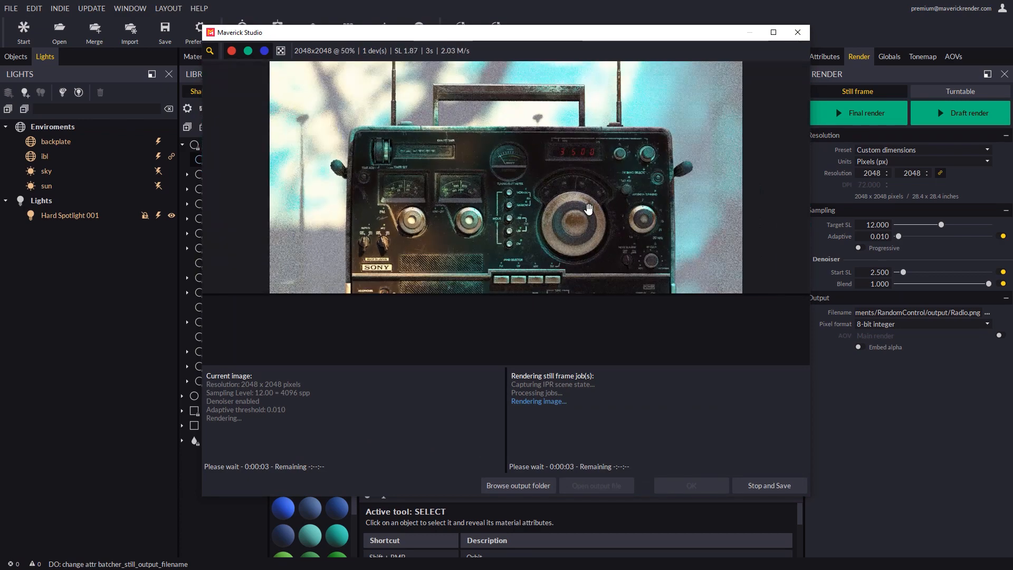
pyautogui.scroll(5, 517, 207)
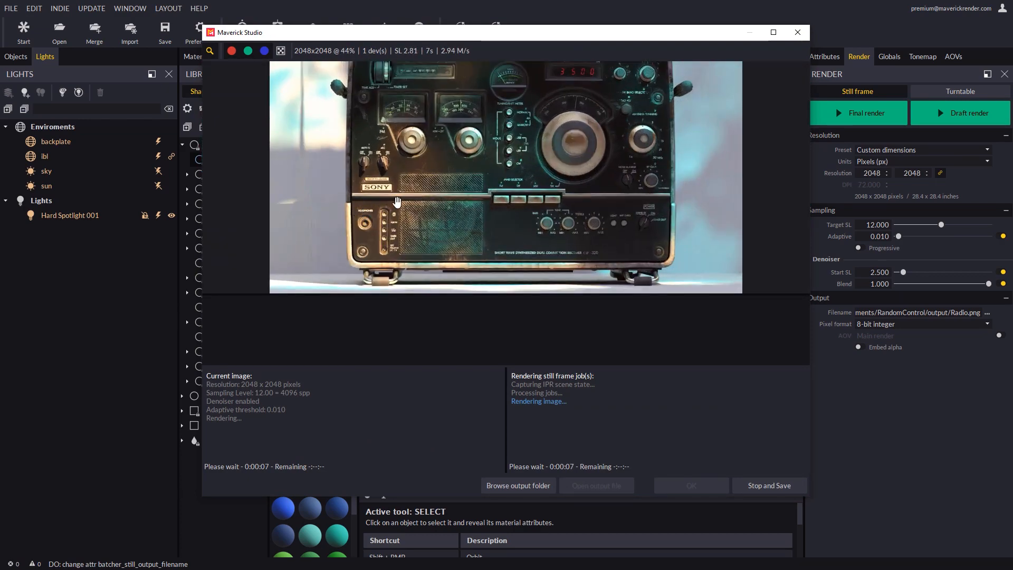
pyautogui.moveTo(336, 289); pyautogui.dragTo(441, 181)
pyautogui.moveTo(699, 264); pyautogui.dragTo(614, 270)
pyautogui.scroll(-1, 616, 204)
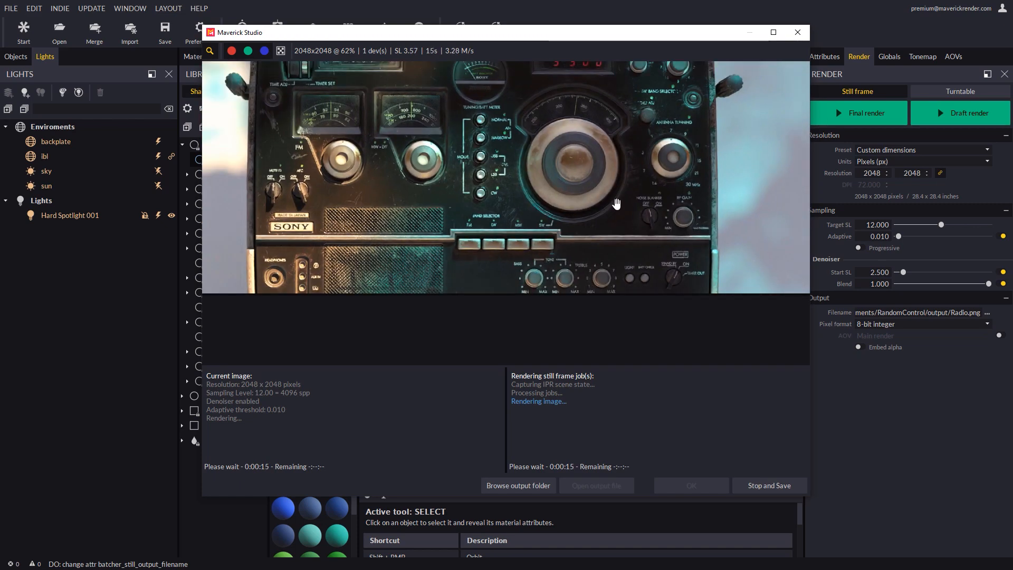
# Stop and save the final render, inspect the saved image, and close the render window.
pyautogui.click(771, 487)
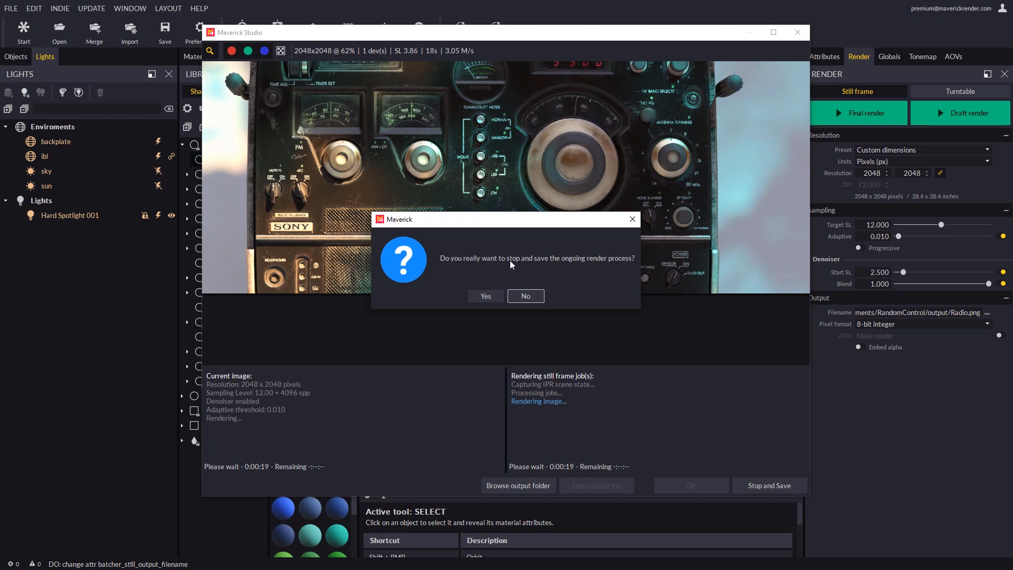
pyautogui.click(485, 297)
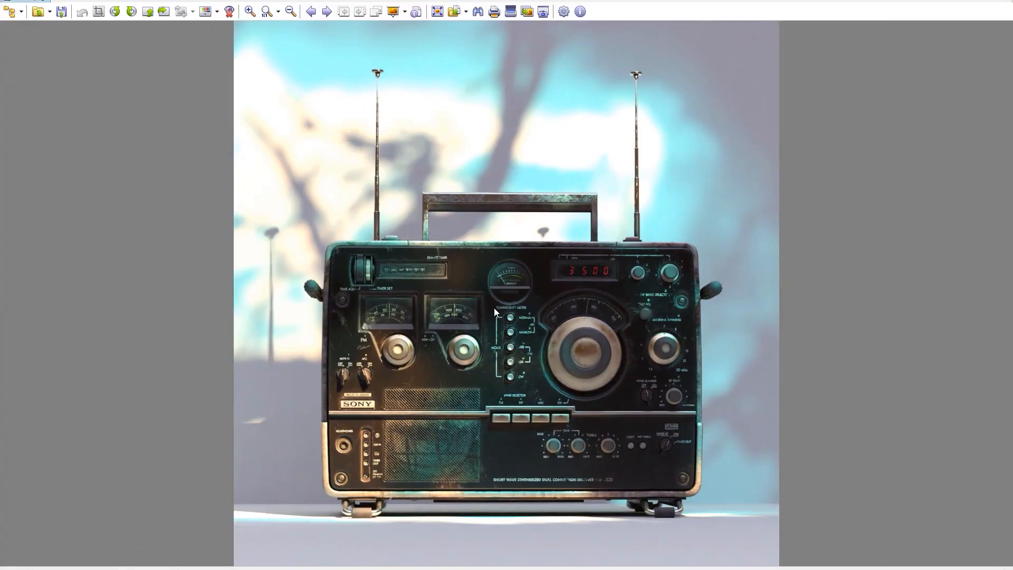
pyautogui.click(267, 14)
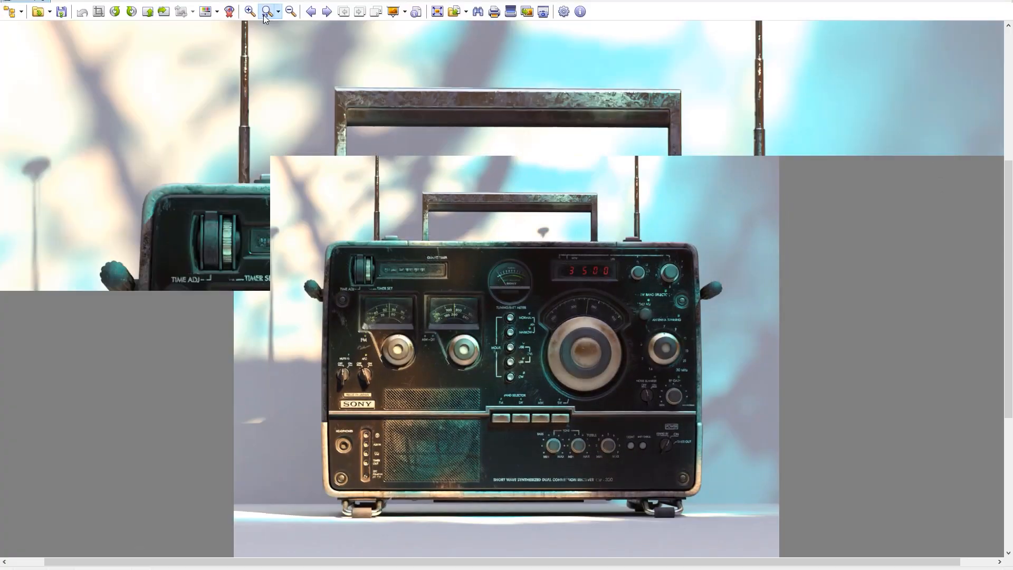
pyautogui.moveTo(641, 303); pyautogui.dragTo(790, 71)
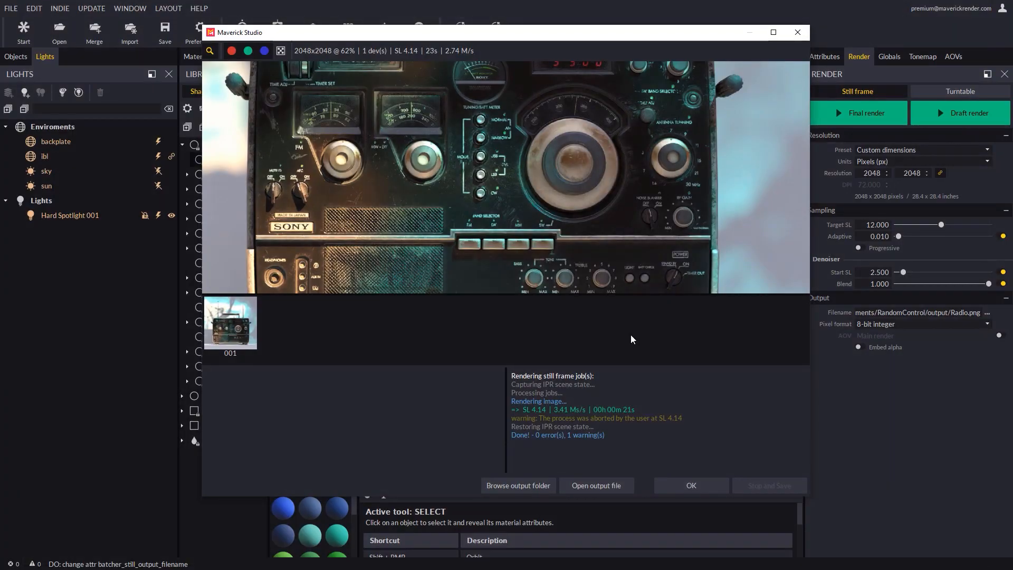
pyautogui.click(681, 483)
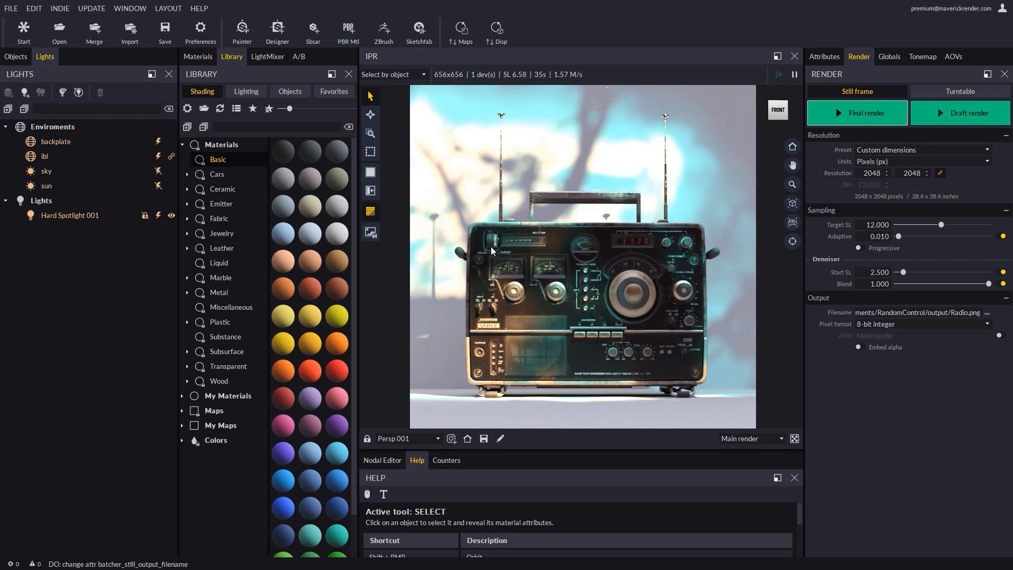
# Use the frame blow-up tool to examine magnified areas of the radio in the viewport, then exit it.
pyautogui.click(370, 133)
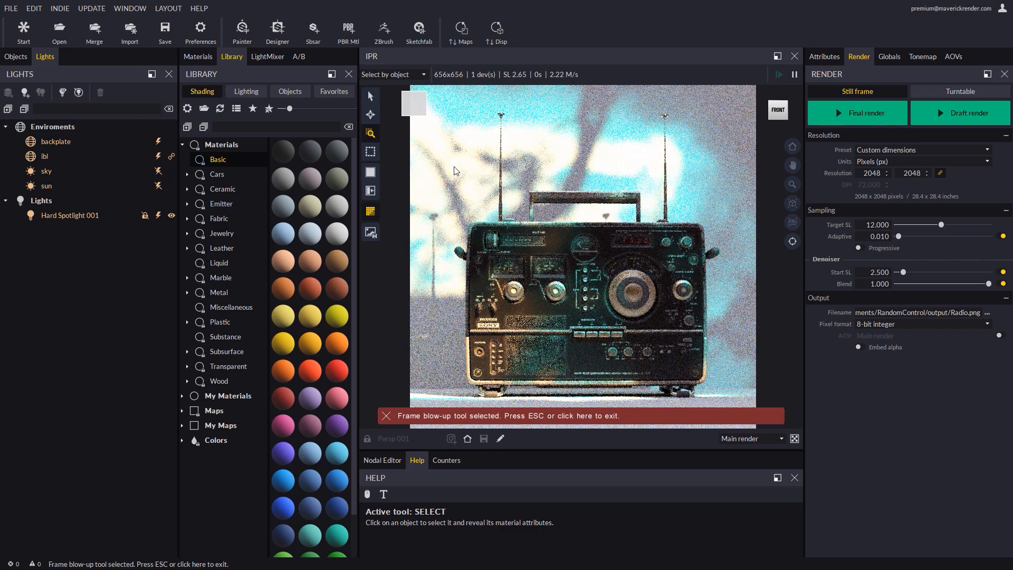
pyautogui.scroll(3, 540, 240)
pyautogui.scroll(5, 539, 240)
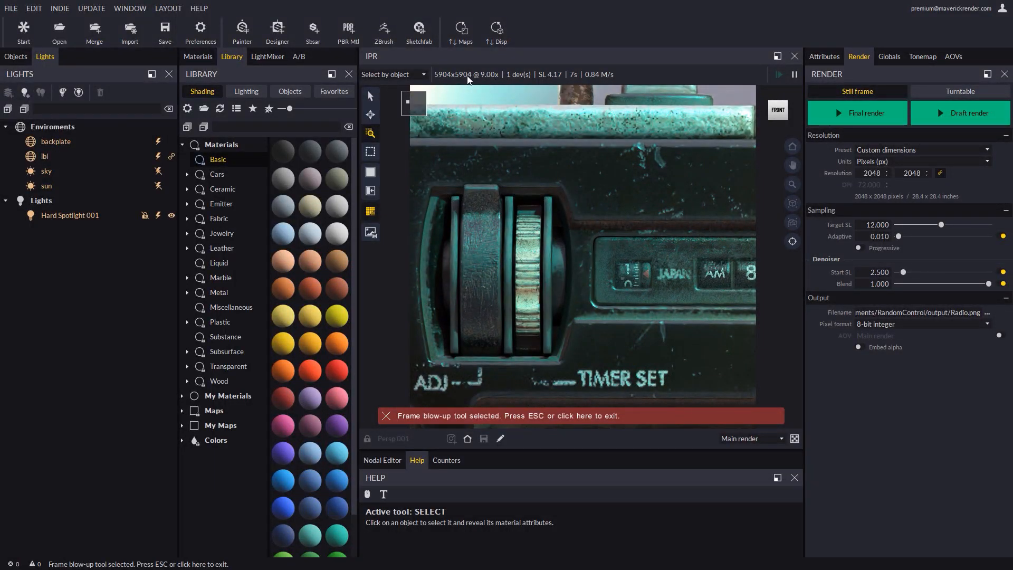
pyautogui.scroll(-1, 614, 257)
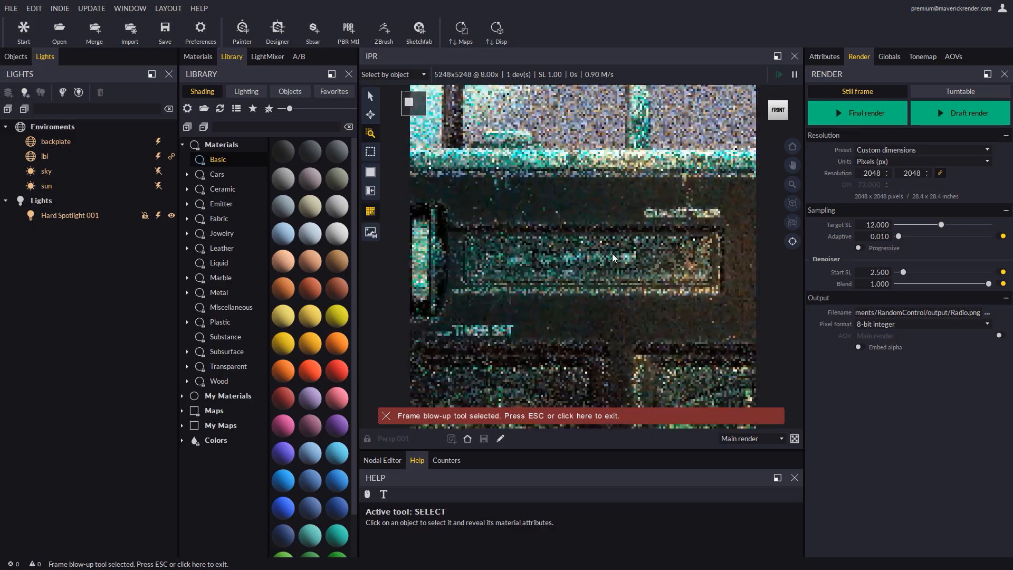
pyautogui.scroll(-6, 614, 258)
pyautogui.scroll(5, 661, 343)
pyautogui.moveTo(690, 342); pyautogui.dragTo(559, 262)
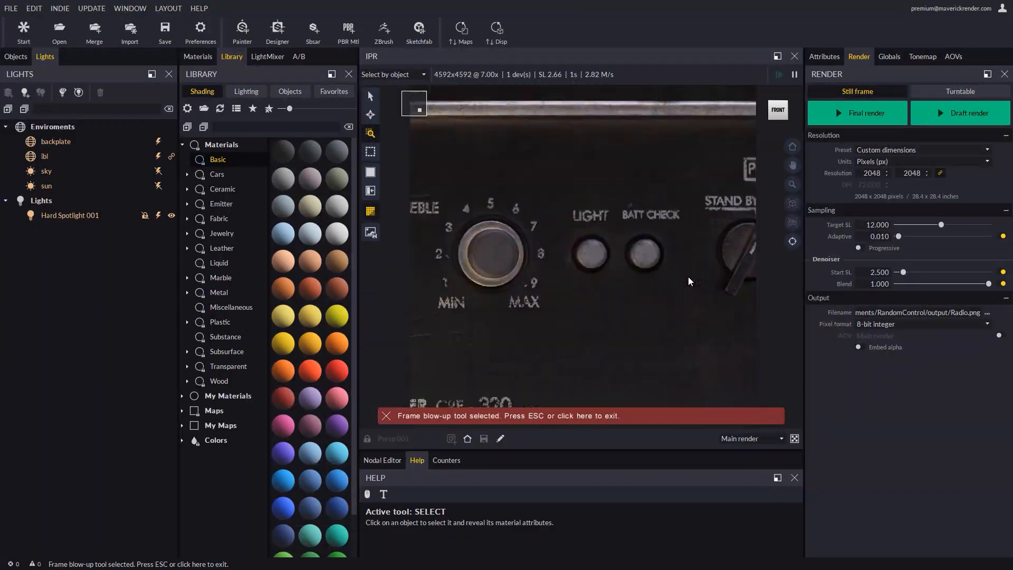
pyautogui.moveTo(688, 277); pyautogui.dragTo(510, 279)
pyautogui.moveTo(650, 169); pyautogui.dragTo(680, 398)
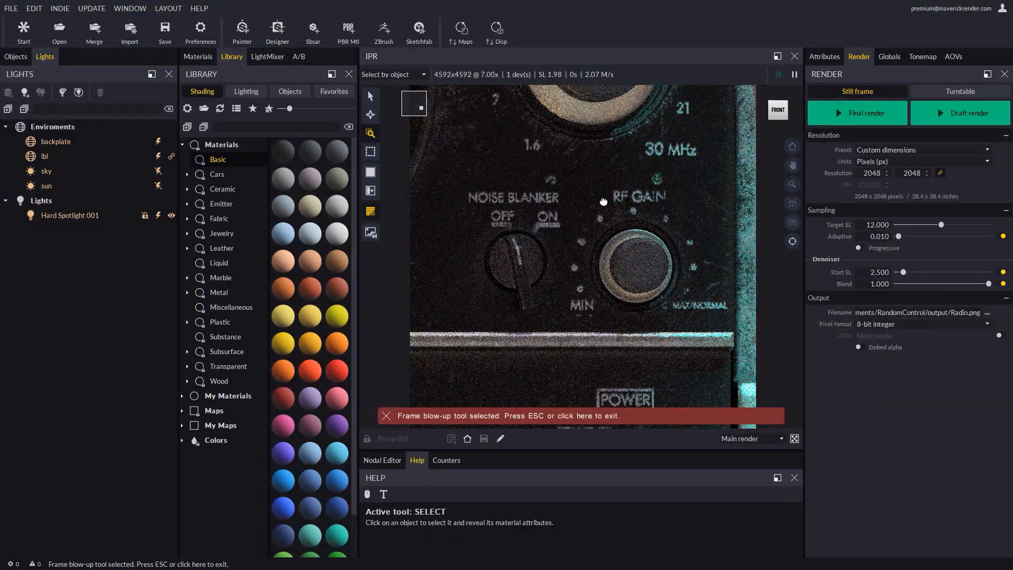
pyautogui.moveTo(604, 202); pyautogui.dragTo(676, 357)
pyautogui.moveTo(538, 157); pyautogui.dragTo(711, 315)
pyautogui.moveTo(498, 343); pyautogui.dragTo(706, 273)
pyautogui.moveTo(540, 367); pyautogui.dragTo(717, 159)
pyautogui.moveTo(474, 385); pyautogui.dragTo(716, 206)
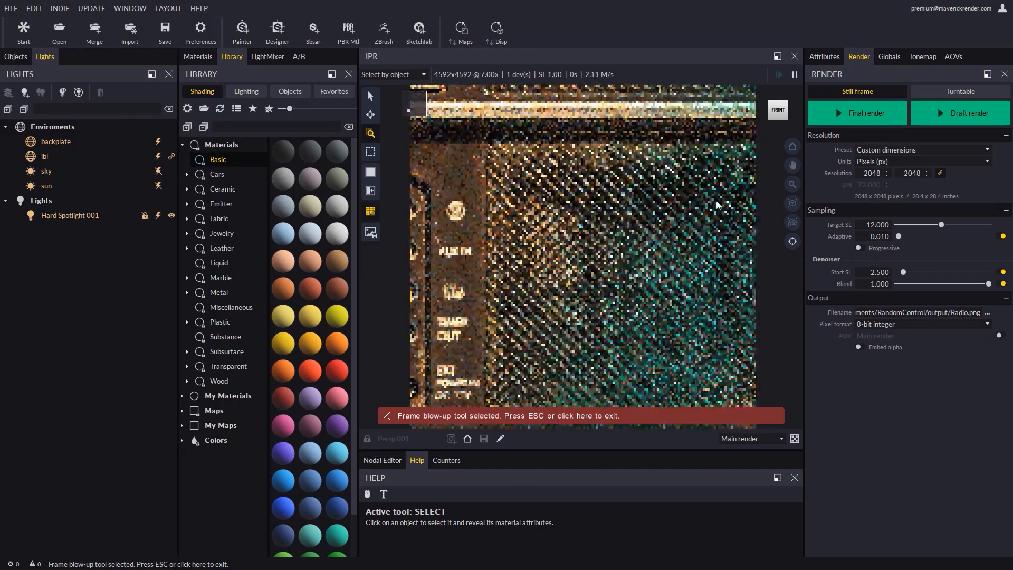
pyautogui.click(566, 416)
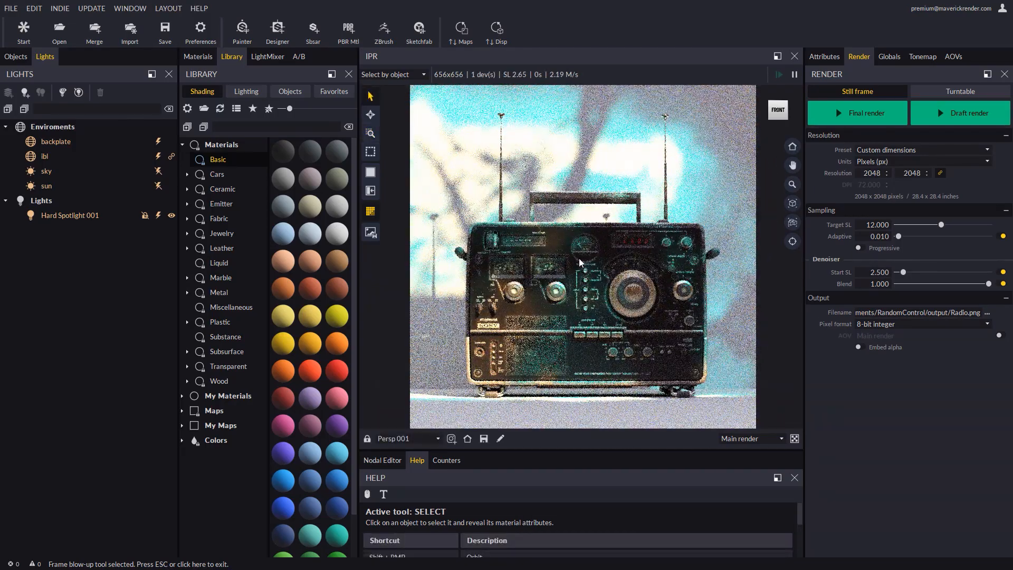